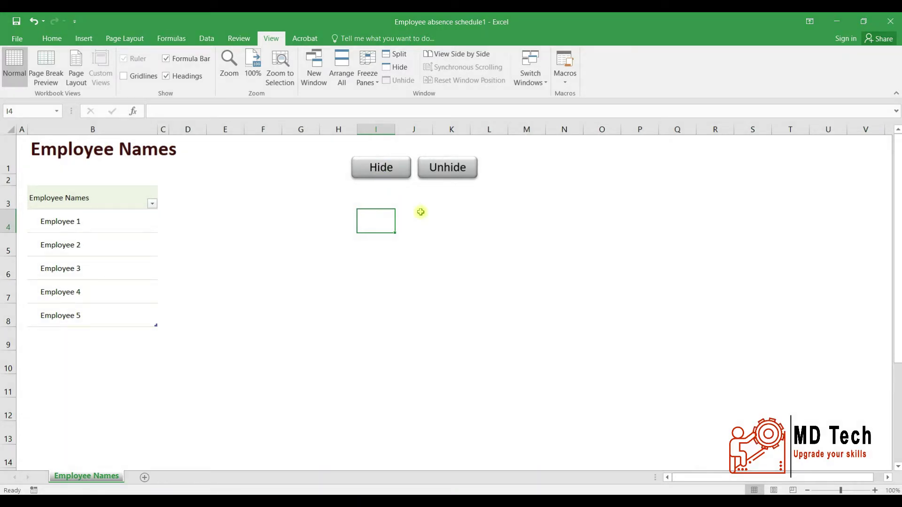
Step: Run the Unhide button's macro to bring back the hidden worksheets
click(447, 167)
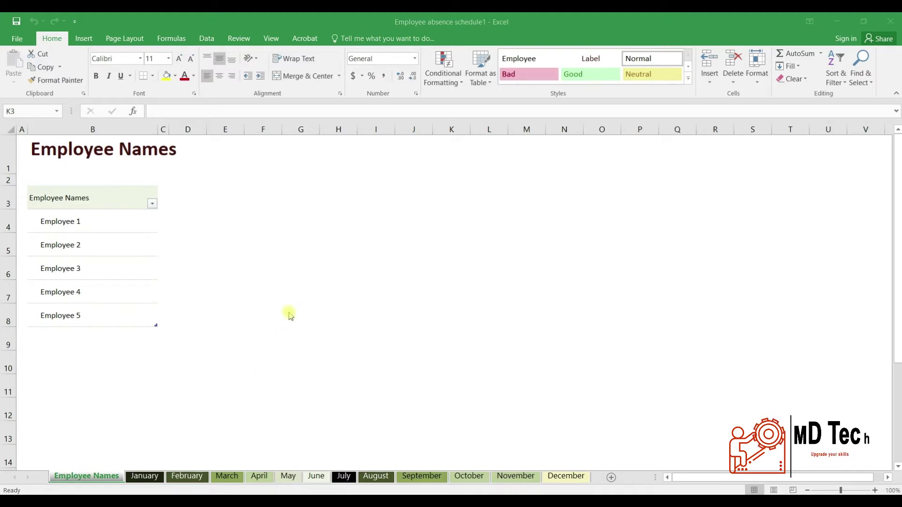
Step: Set up a new macro recording on the Employee Names sheet and name the macro Hide
click(309, 249)
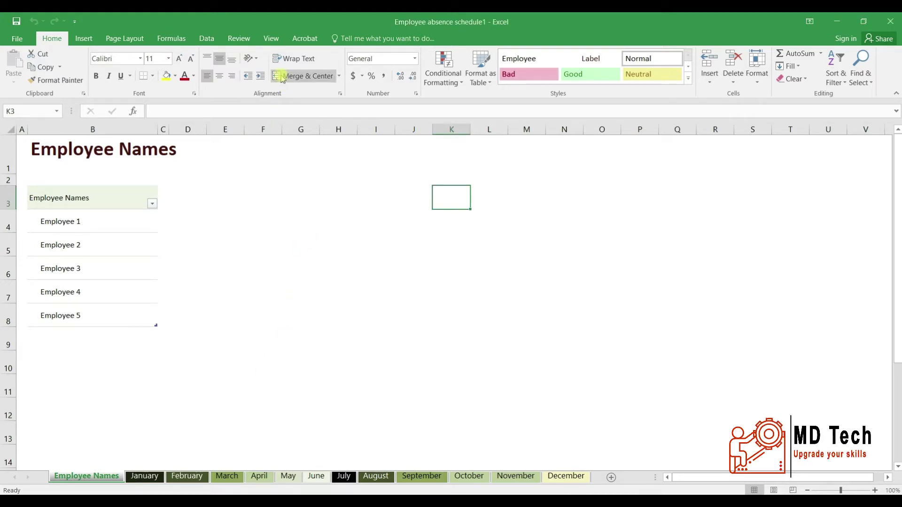
click(266, 38)
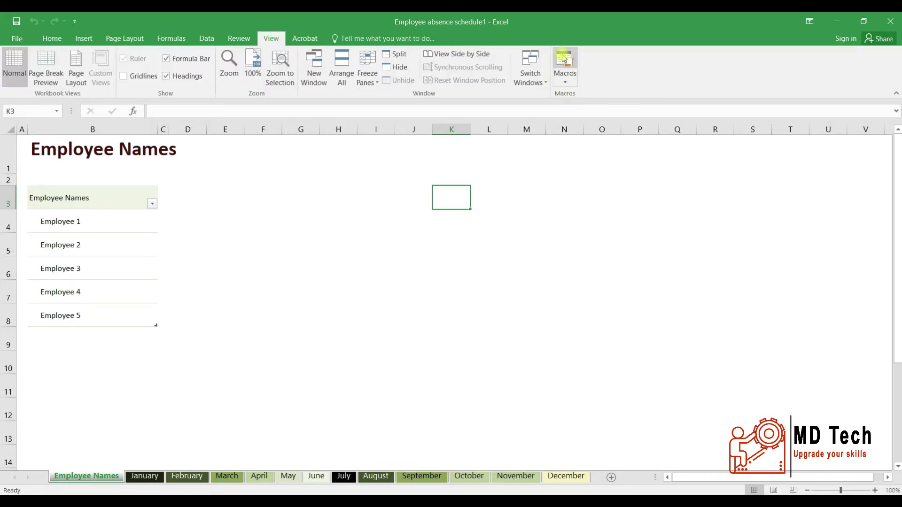
click(564, 88)
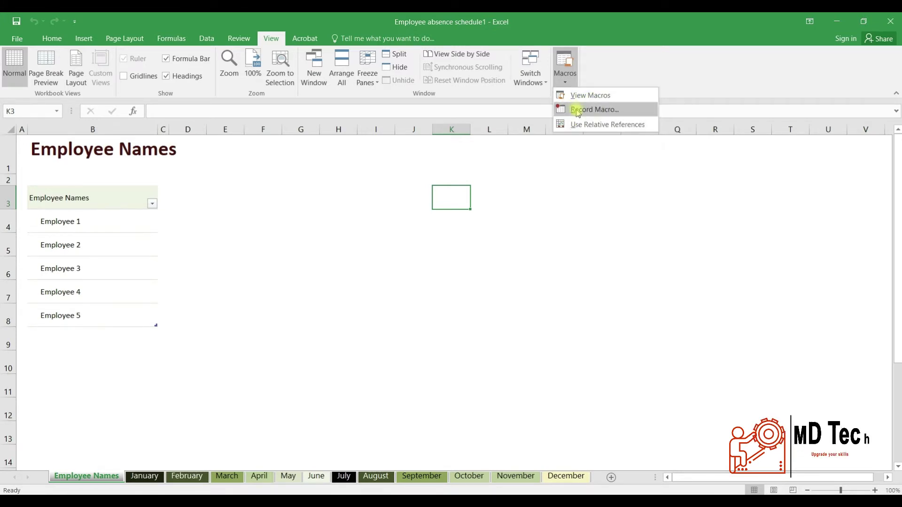
click(584, 111)
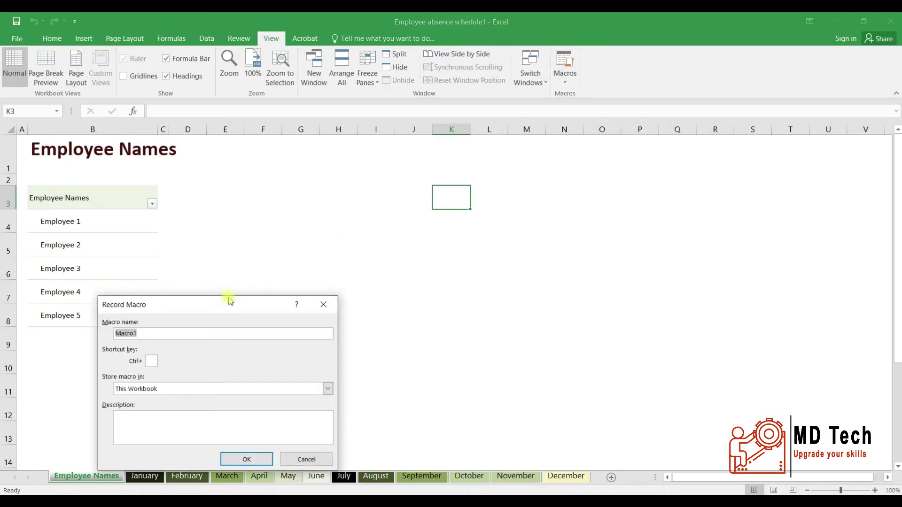
drag(230, 301, 359, 205)
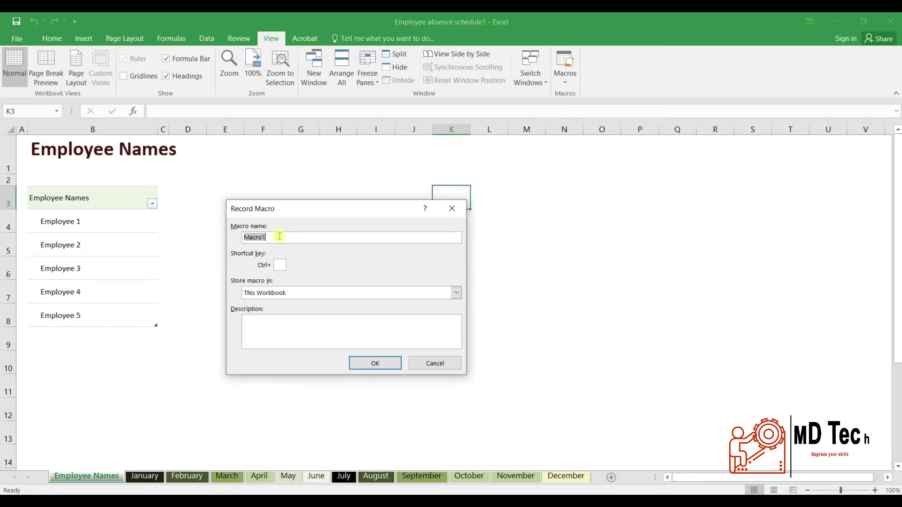
text(Hide)
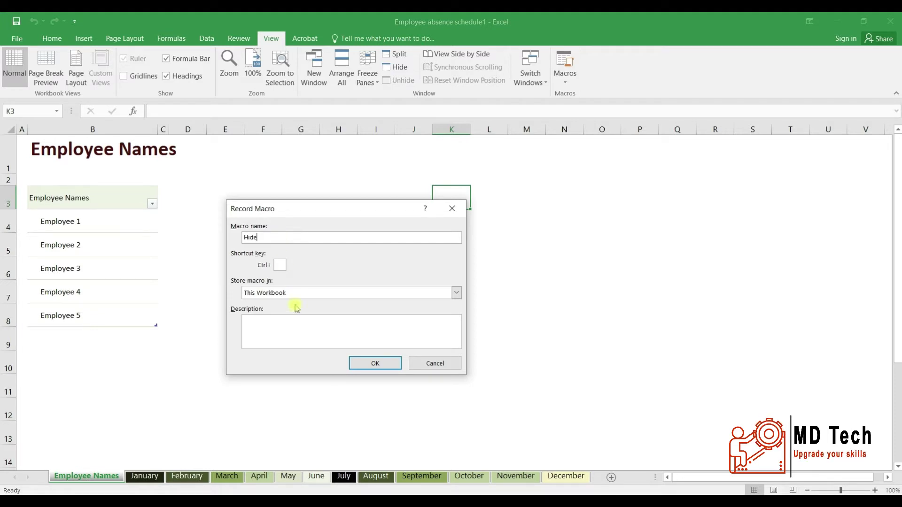
Step: Give the macro the description "To hide worksheets.", leave its shortcut key empty, and start recording
click(284, 329)
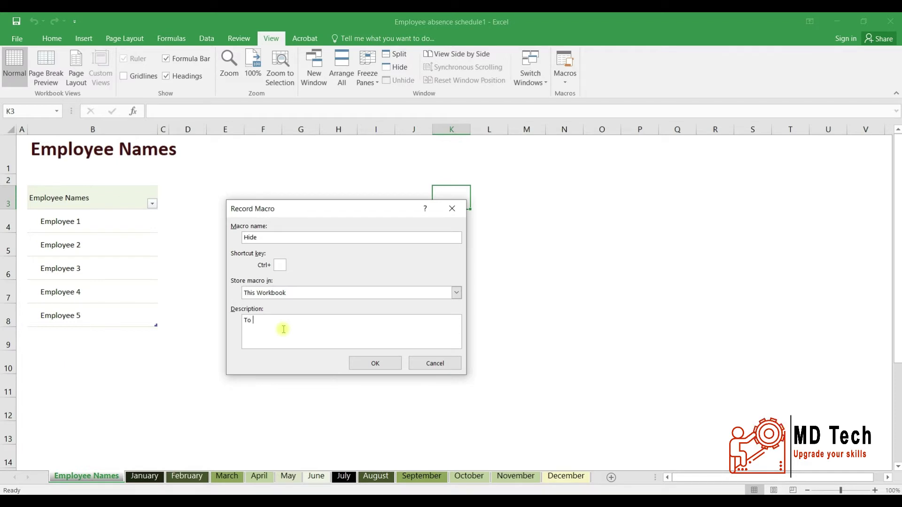
text(To hide a)
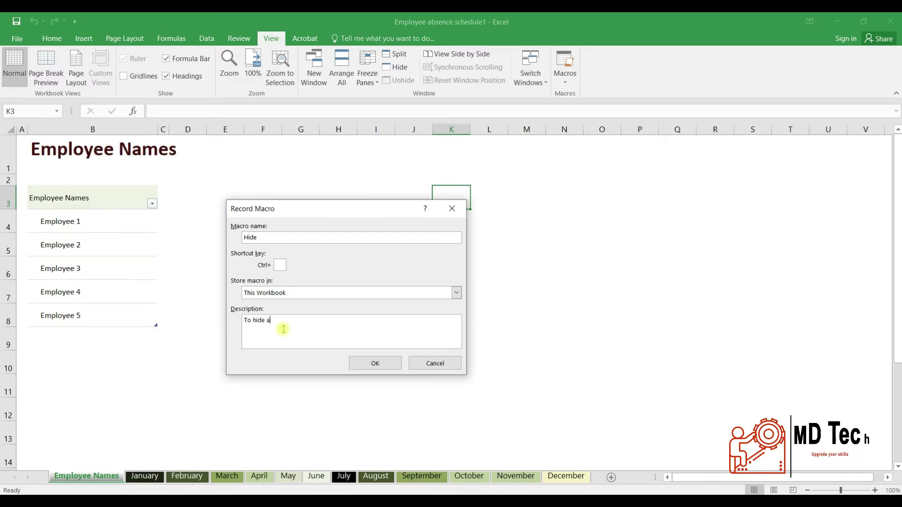
key(BackSpace)
text(worksheets)
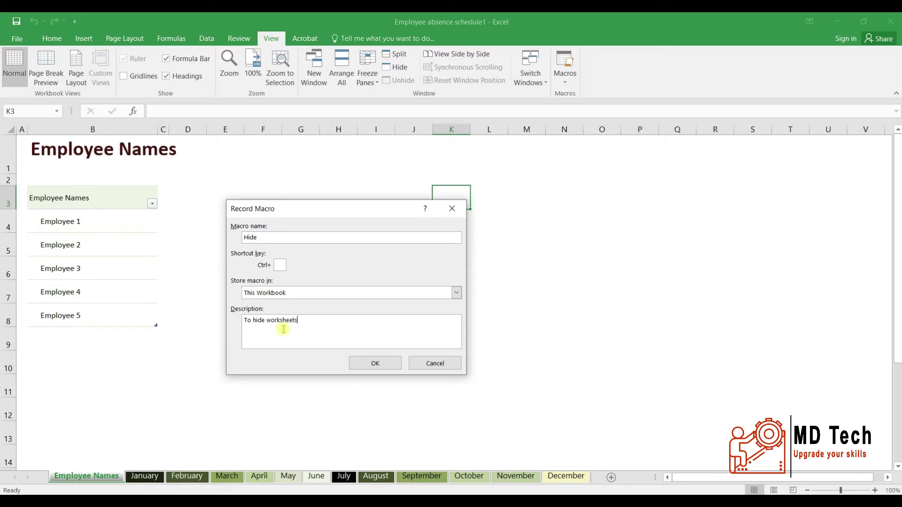
text(.)
click(279, 264)
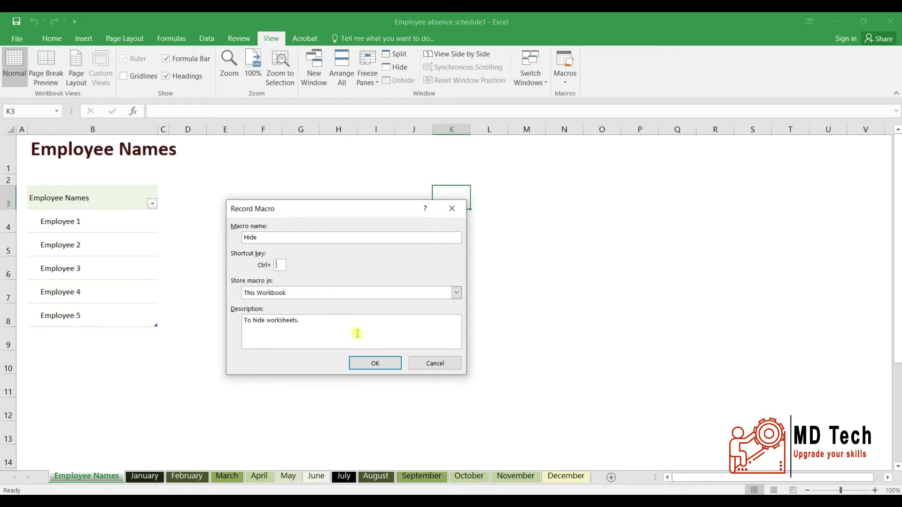
click(371, 366)
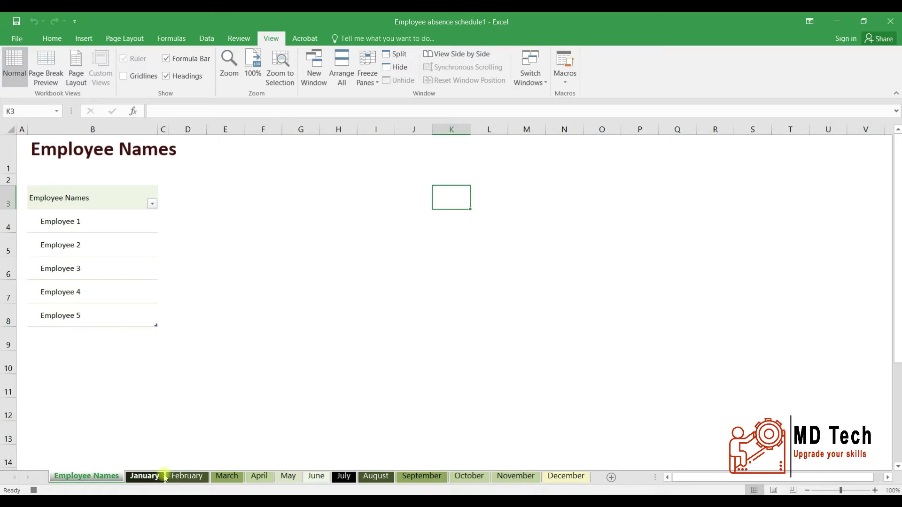
Step: Hide all the monthly worksheets from January through December together, and stop recording the macro
click(146, 476)
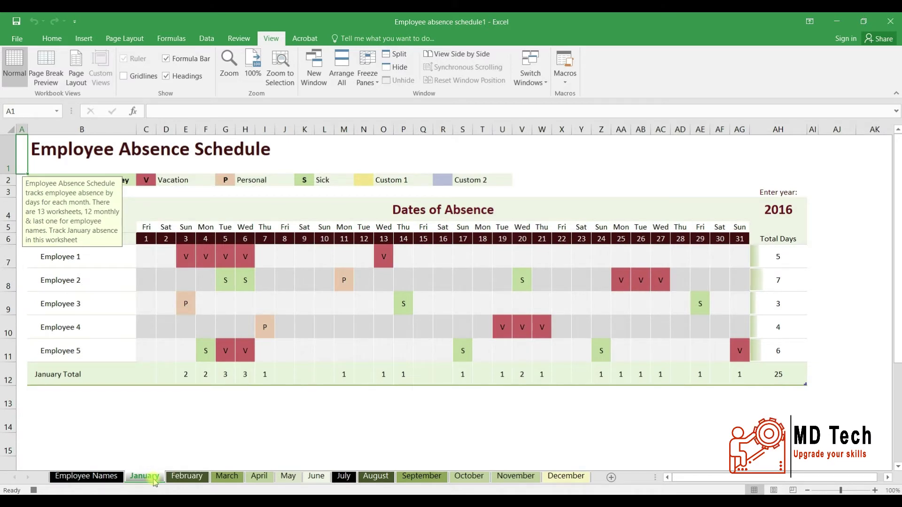
shift+click(558, 476)
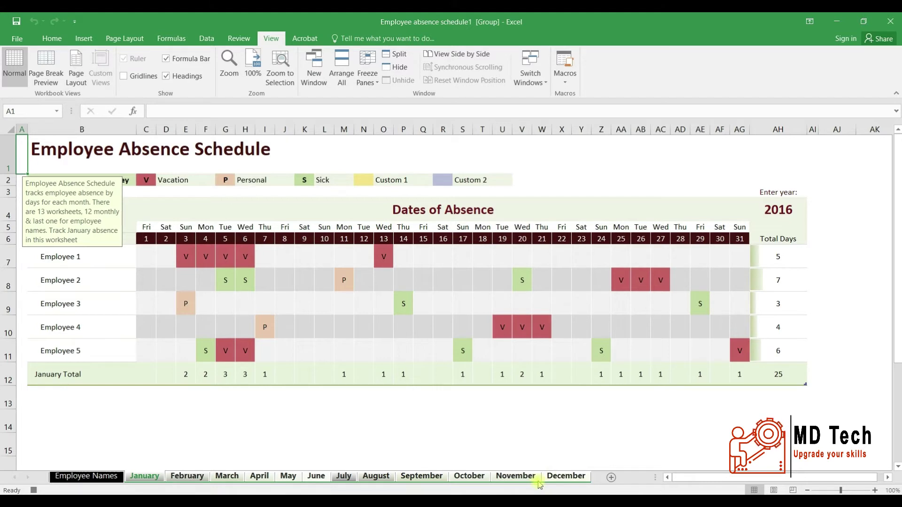
right_click(539, 478)
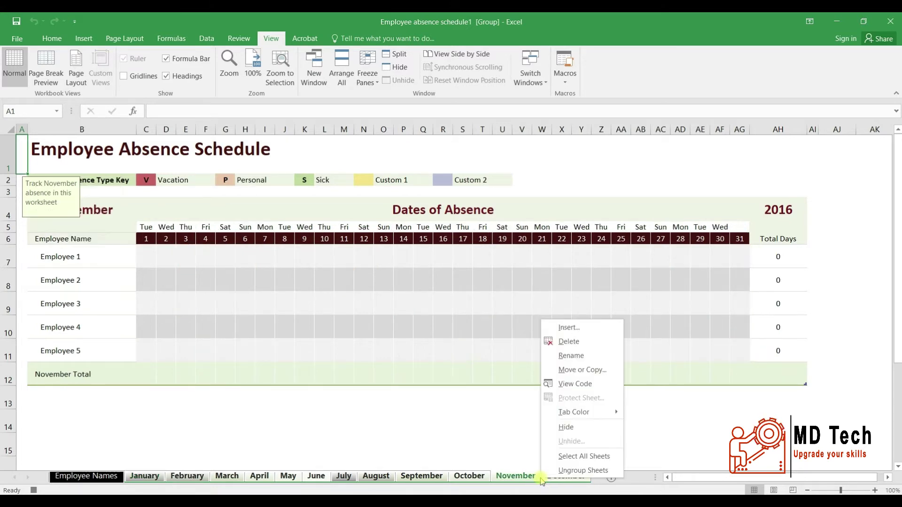
click(568, 428)
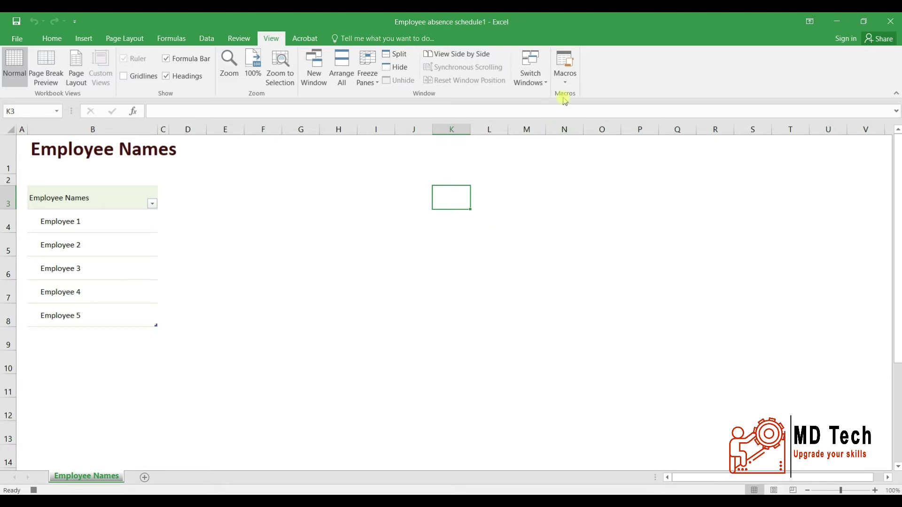
click(564, 78)
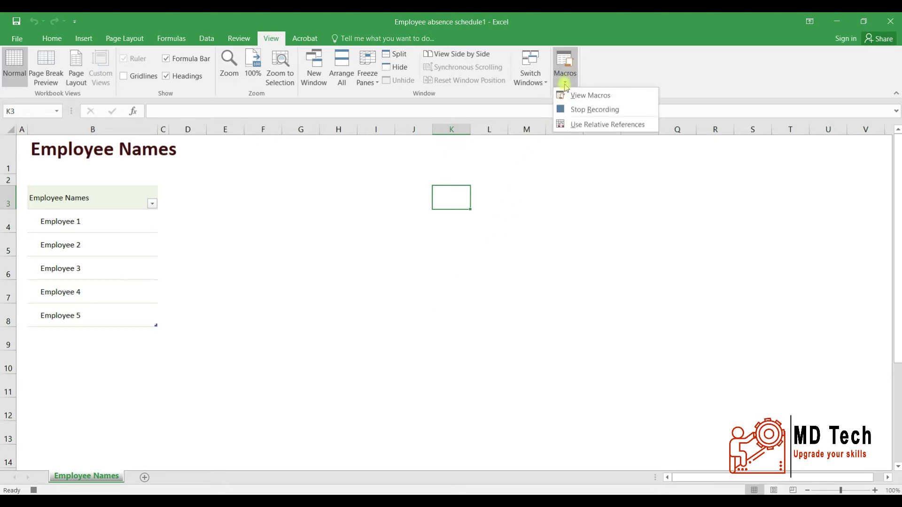
click(579, 111)
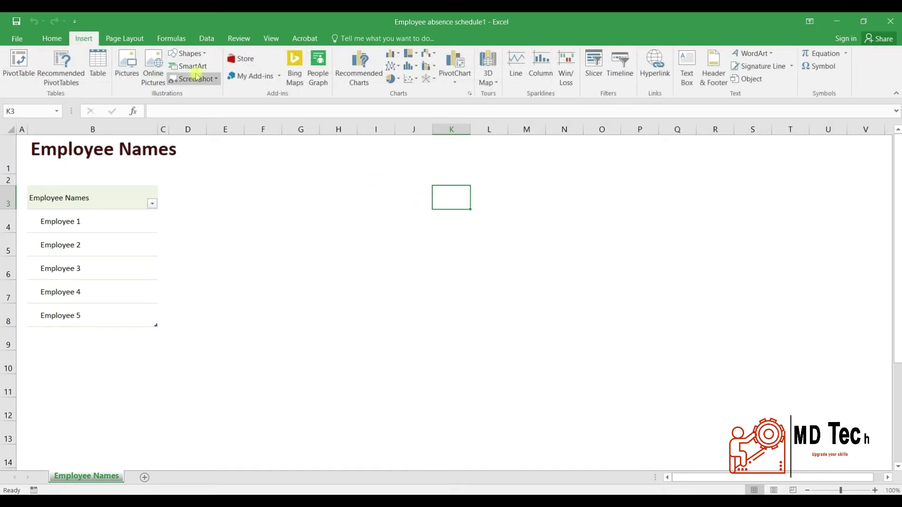
Step: Draw a rounded rectangle about 1.37" wide and 0.34" high in row 1, across columns H to J
click(187, 53)
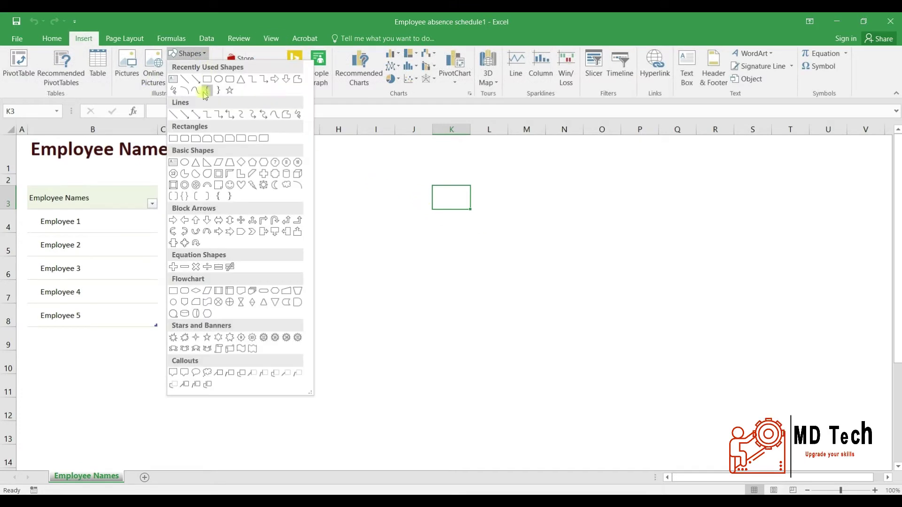
click(185, 140)
mouse_move(351, 156)
mouse_down()
mouse_move(368, 169)
mouse_move(429, 177)
mouse_up()
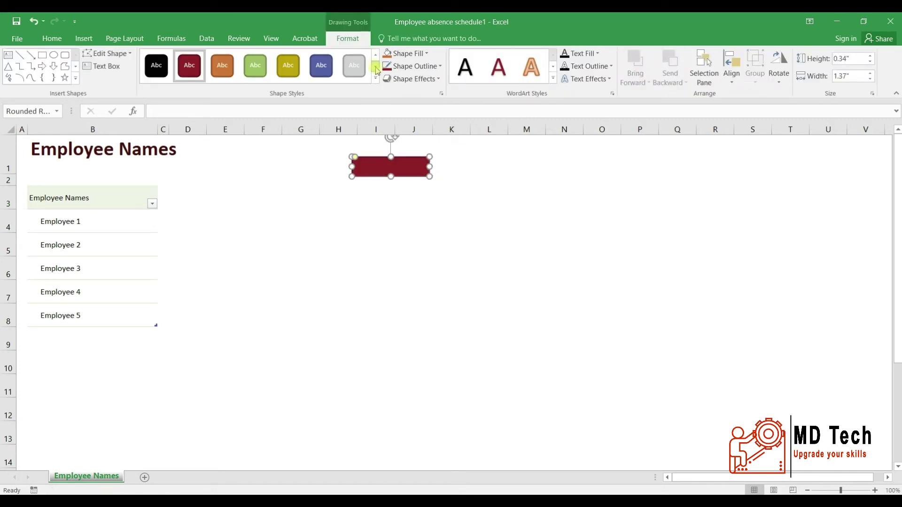
Step: Apply the gray intense-effect shape style to the rounded rectangle
click(376, 70)
click(376, 69)
click(376, 69)
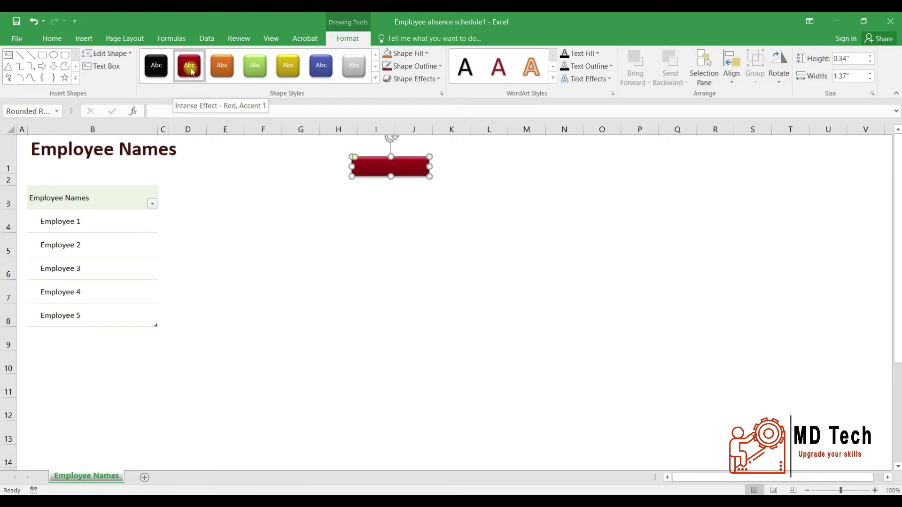
click(321, 66)
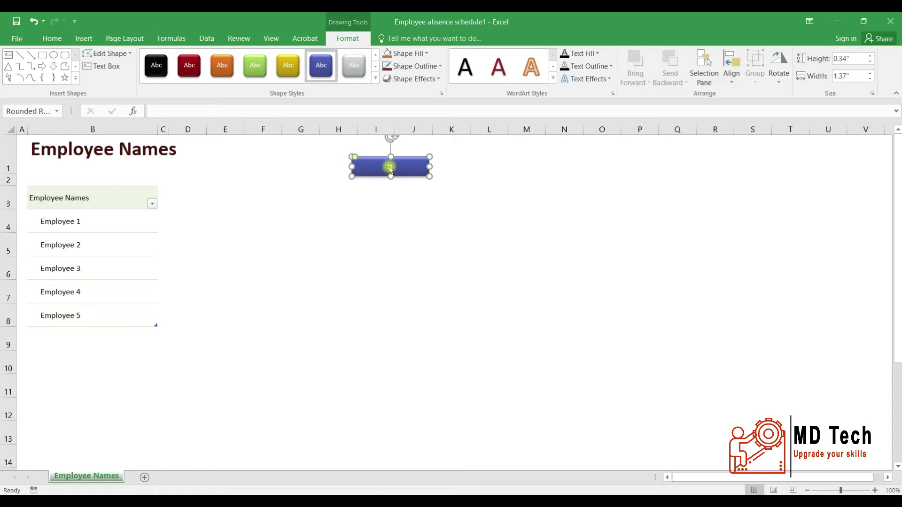
click(354, 66)
Step: Label the gray rounded rectangle with the text "Hide"
click(390, 167)
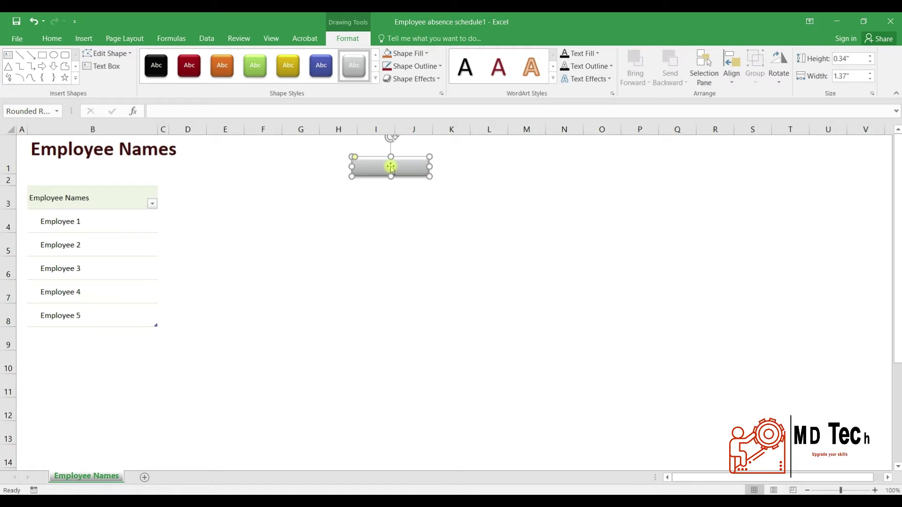
text(Hi)
text(de)
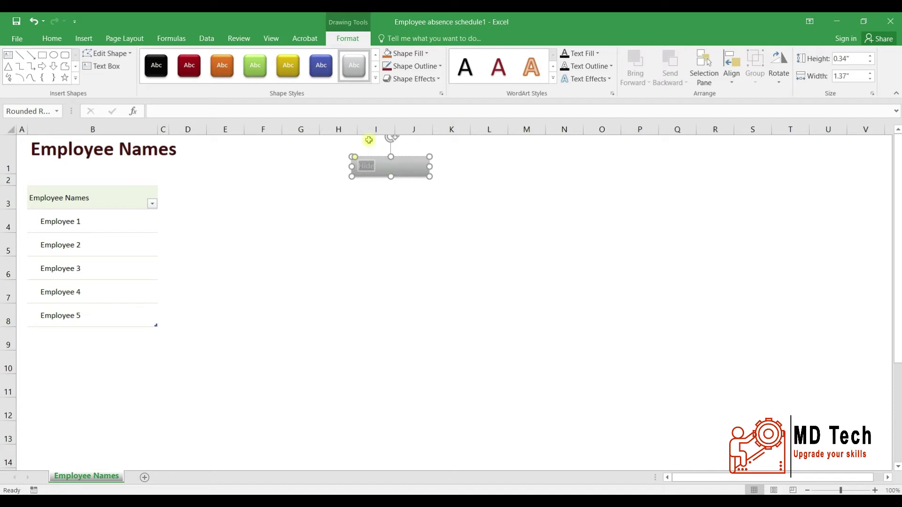
Step: Enlarge the Hide label to font size 16 and center it vertically and horizontally in the shape
click(59, 37)
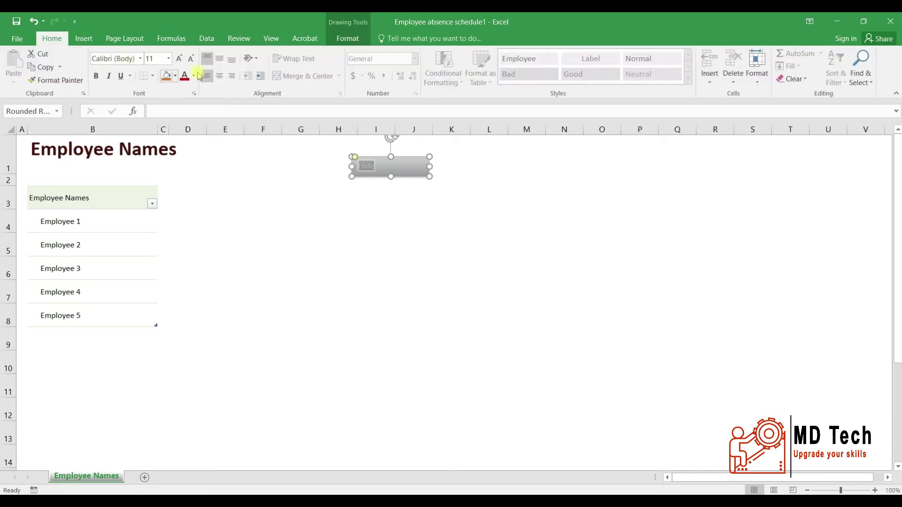
click(179, 58)
click(178, 59)
click(179, 58)
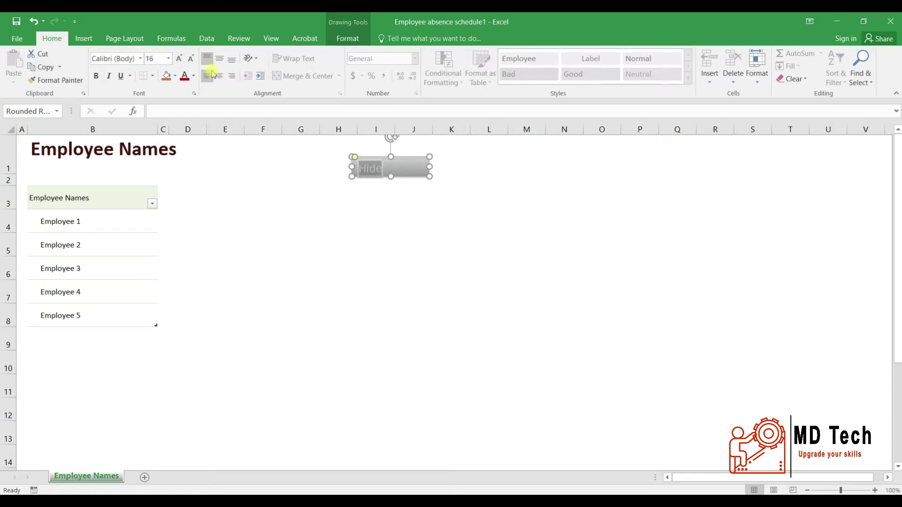
click(219, 59)
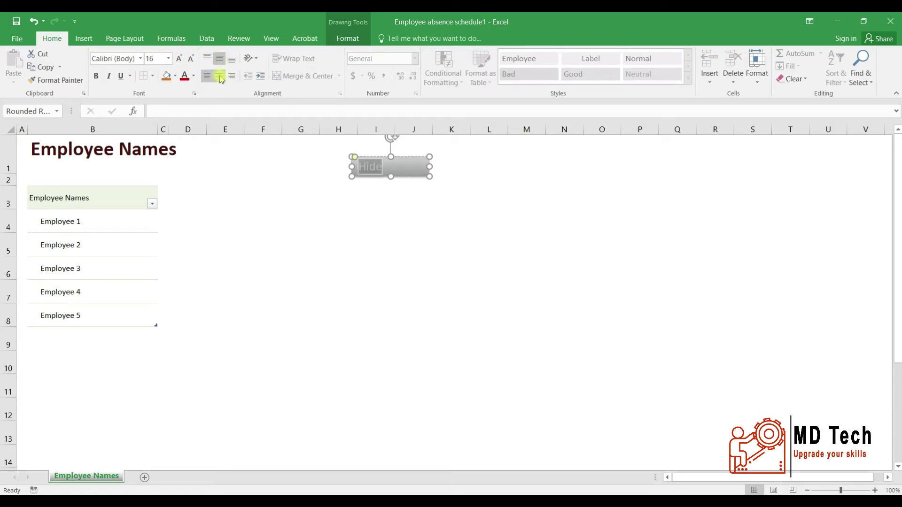
click(220, 75)
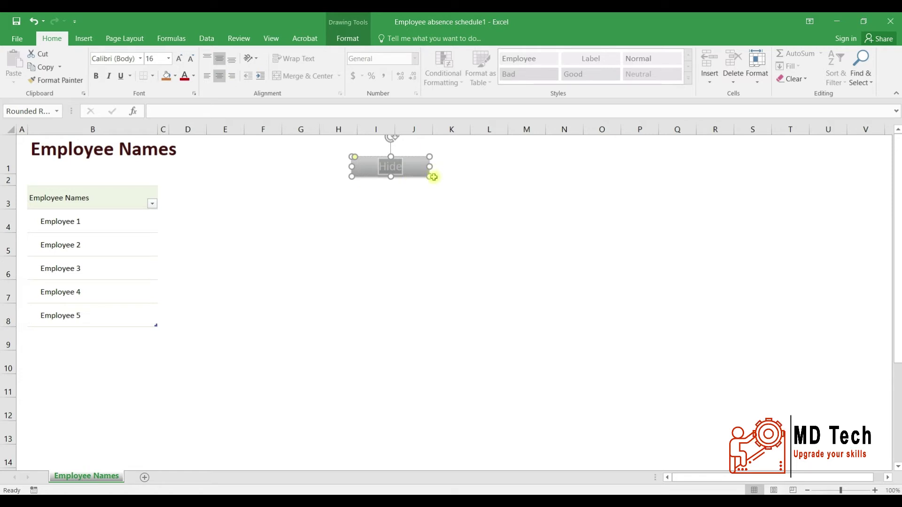
Step: Narrow the Hide button to fit its label and color the label text black
drag(430, 179, 408, 177)
click(388, 167)
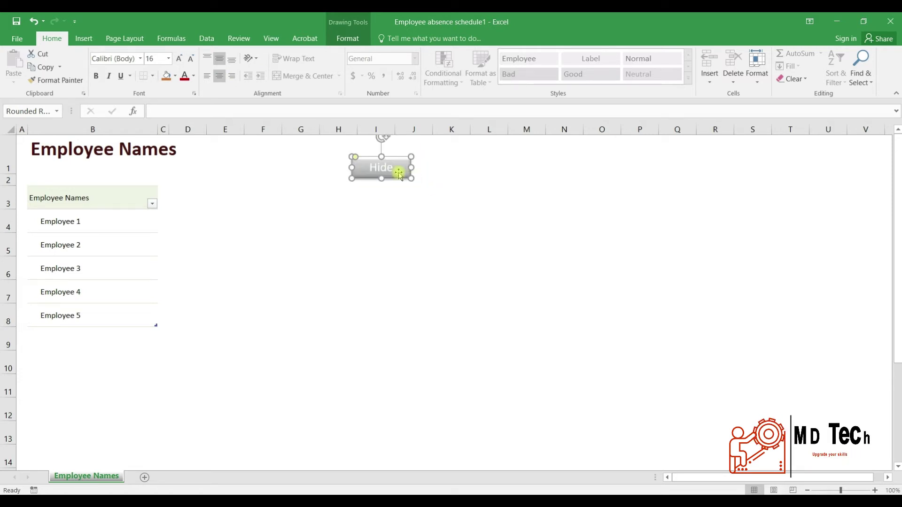
drag(392, 168, 370, 166)
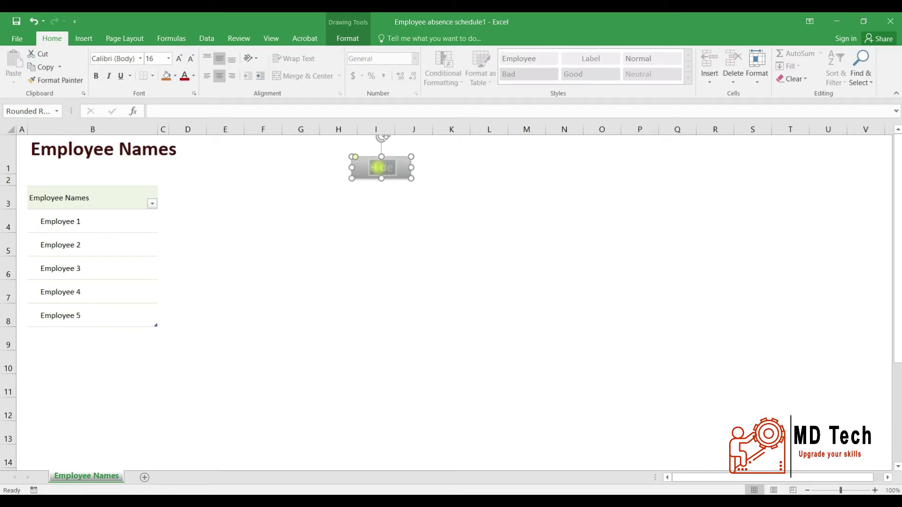
click(194, 76)
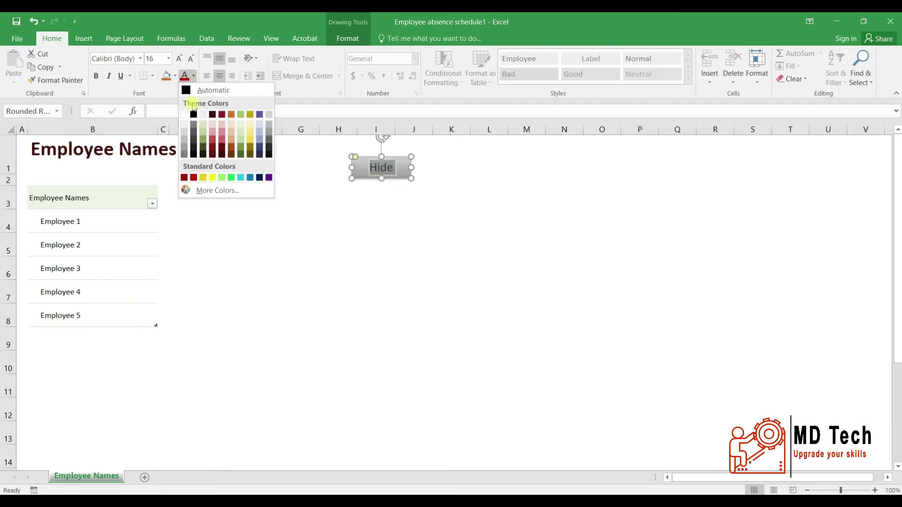
click(195, 115)
click(389, 243)
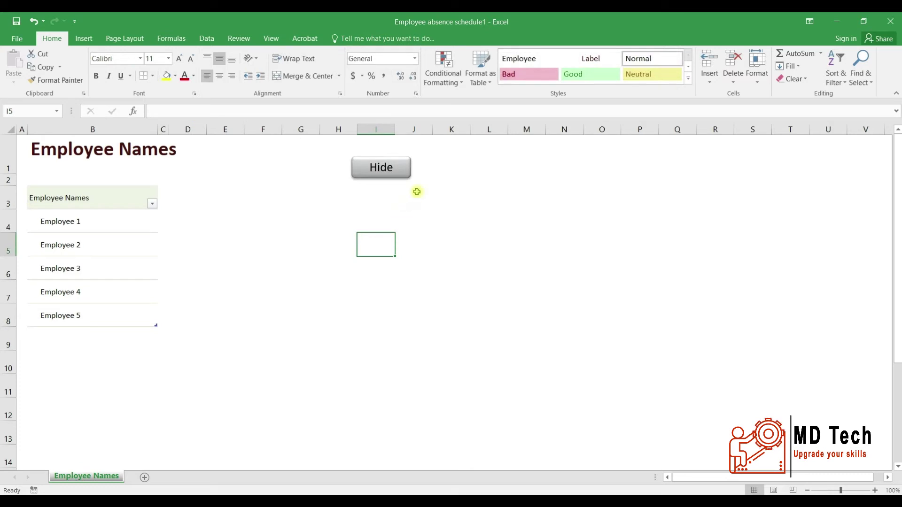
click(439, 172)
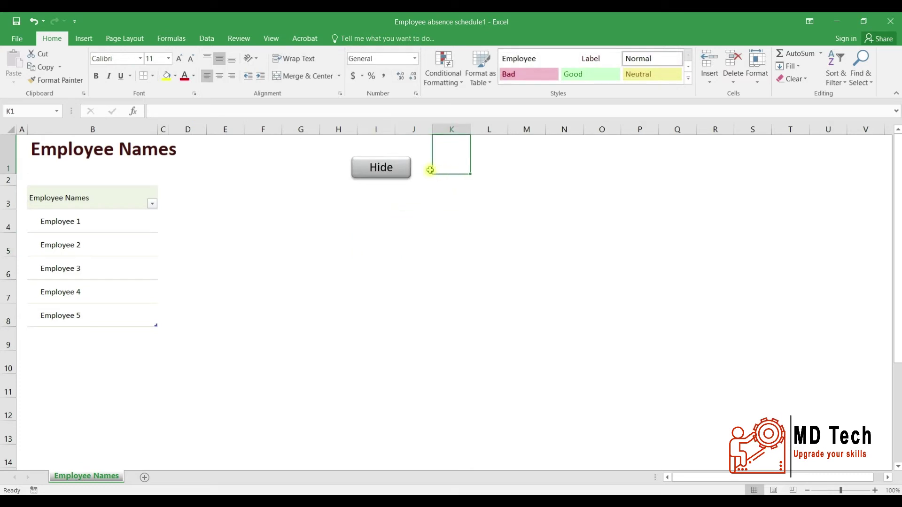
click(483, 192)
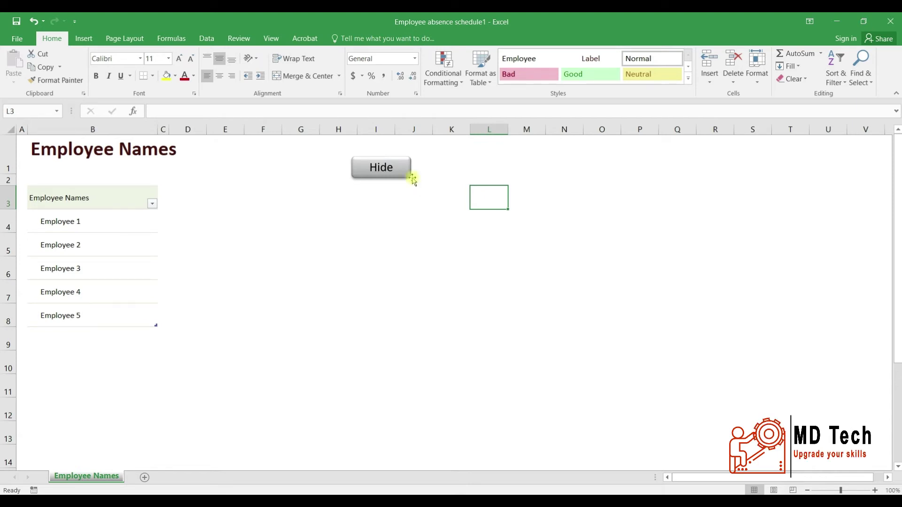
Step: Assign the Hide macro to the Hide button and run the button once to test it
right_click(396, 167)
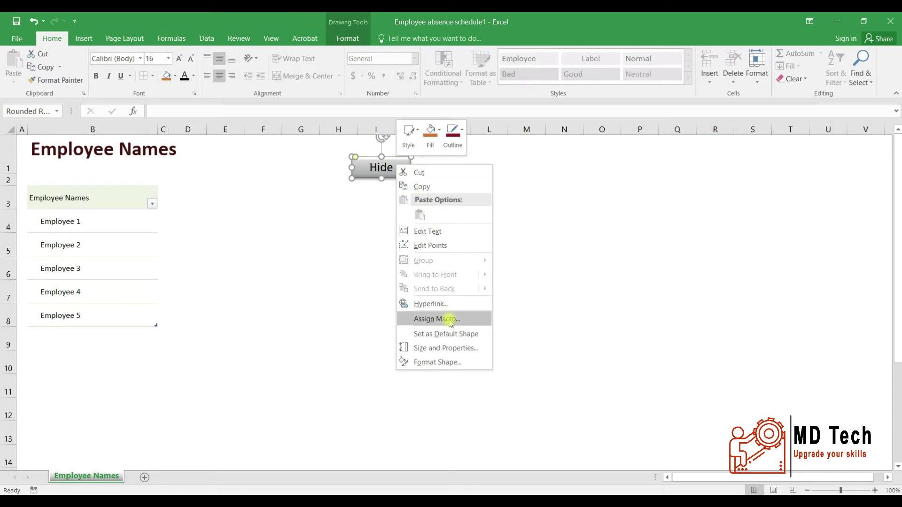
click(449, 319)
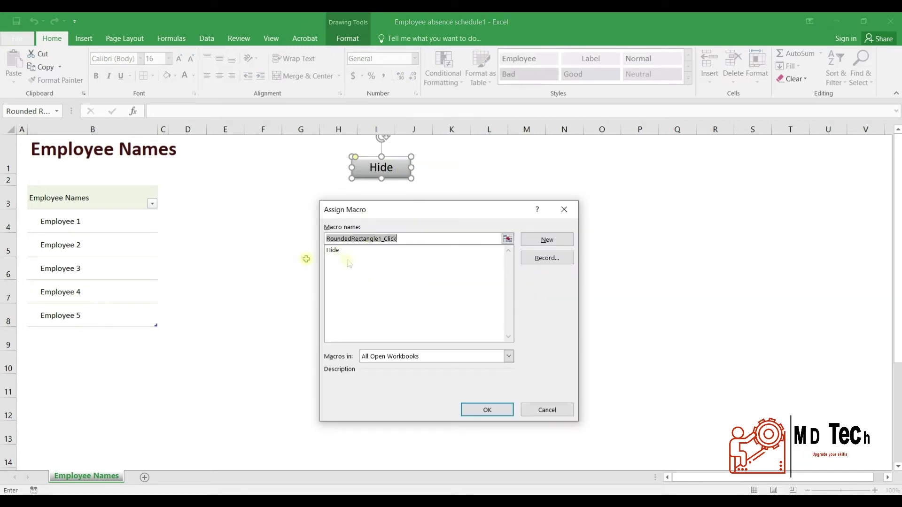
click(338, 250)
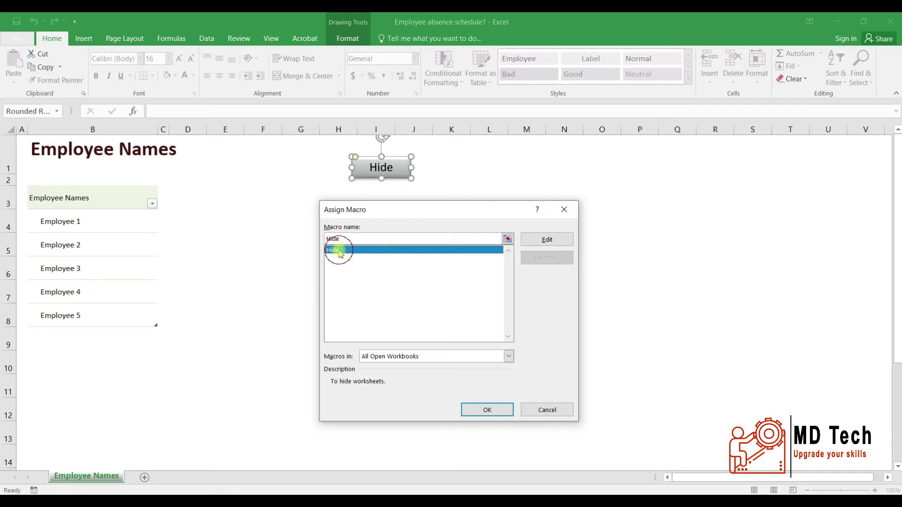
click(478, 410)
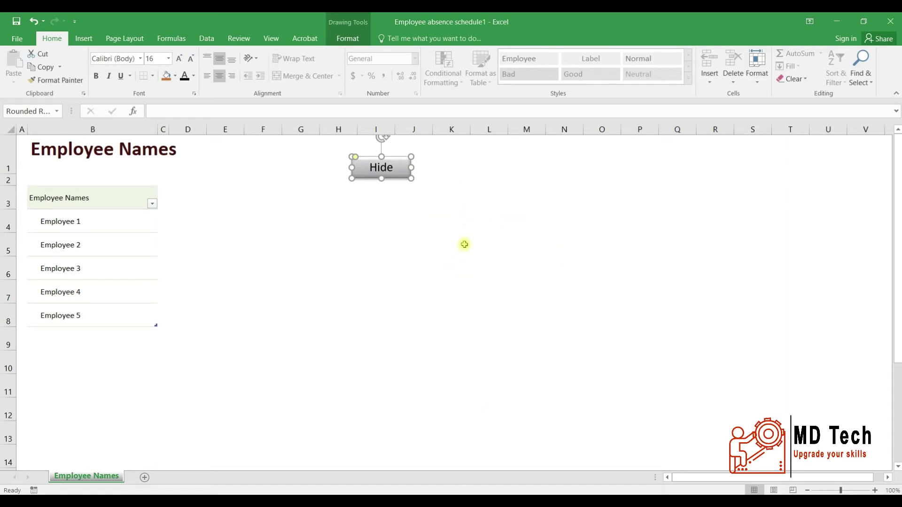
click(464, 244)
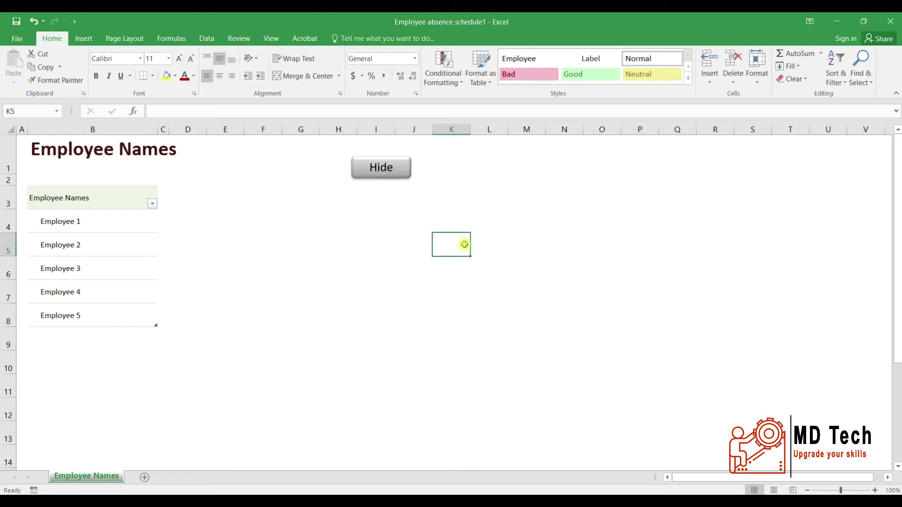
click(378, 168)
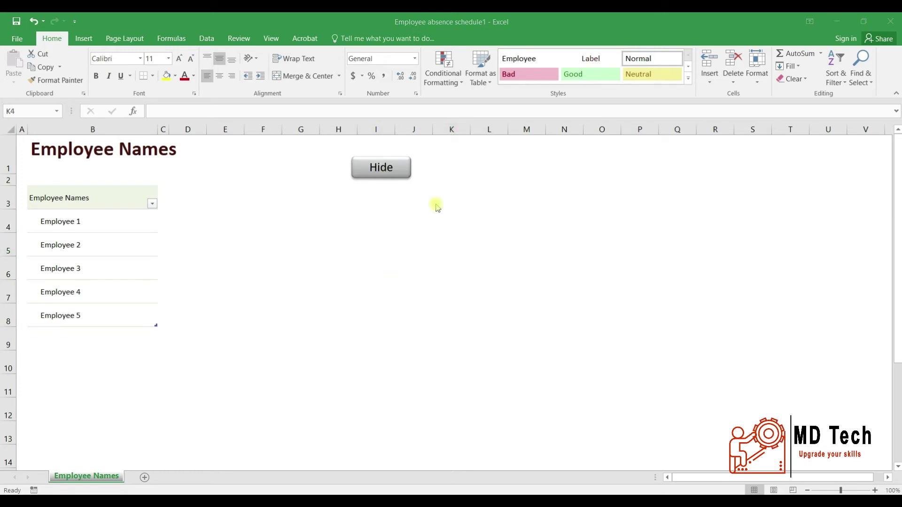
Step: Start recording a macro named Unhide, stored in This Workbook, with the description "To unhide worksheets."
click(271, 39)
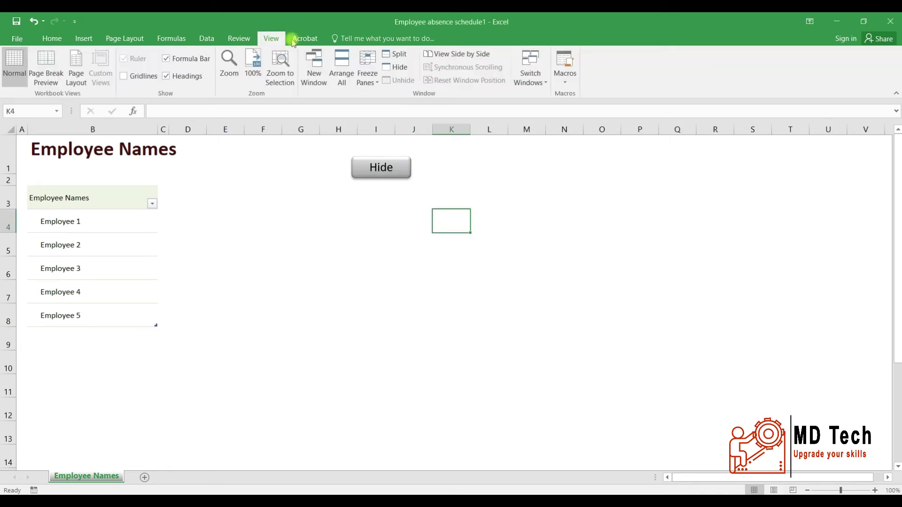
click(566, 77)
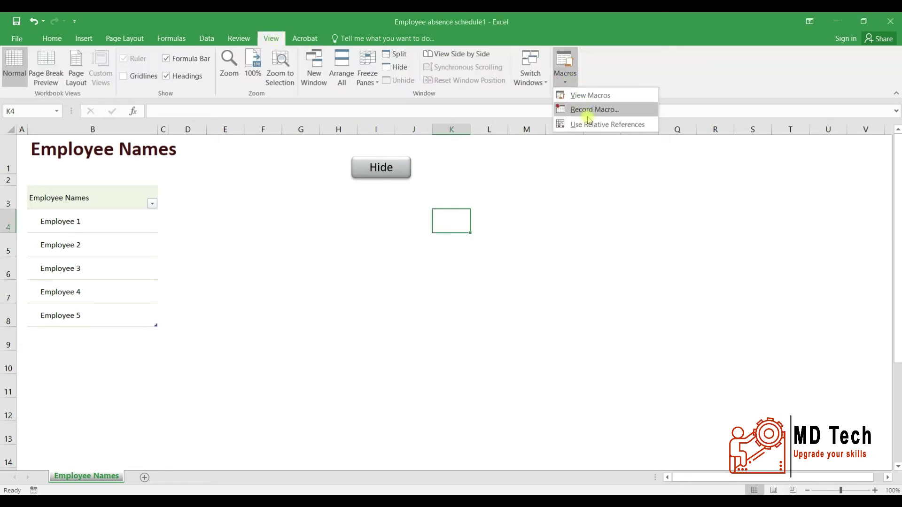
click(587, 111)
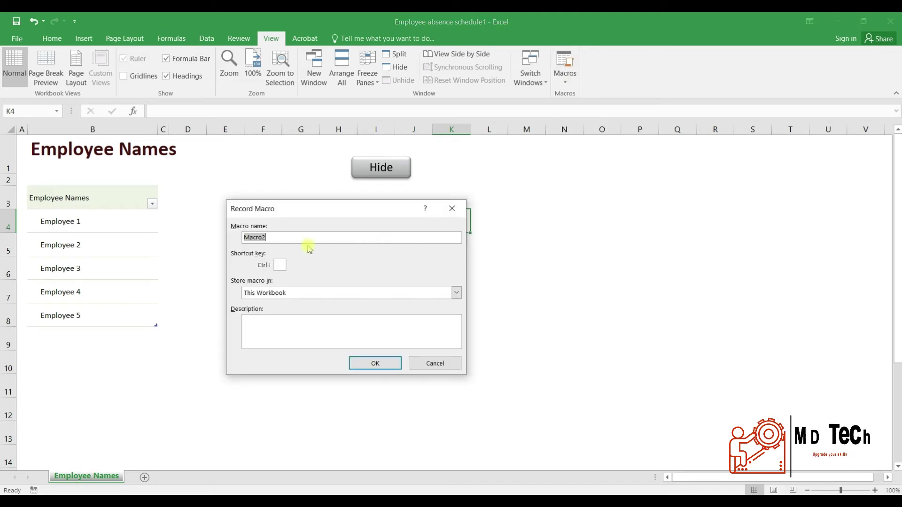
text(Unhide)
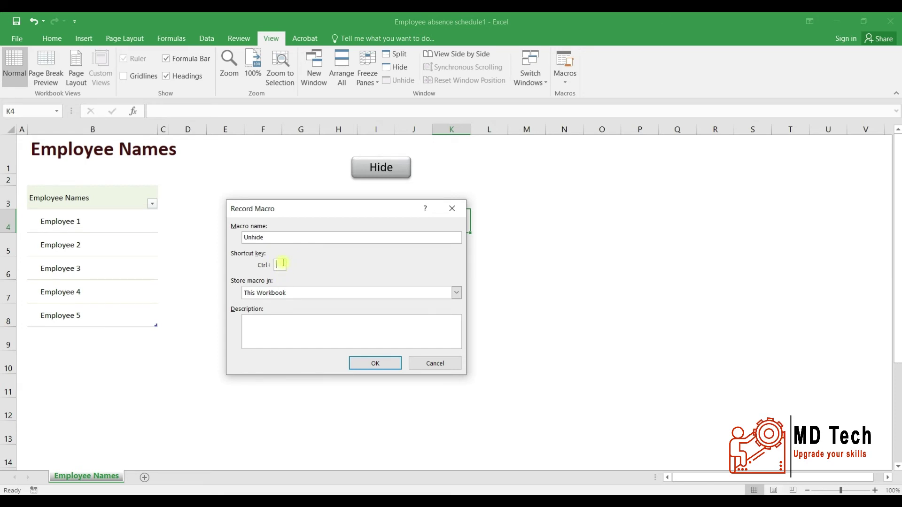
click(282, 327)
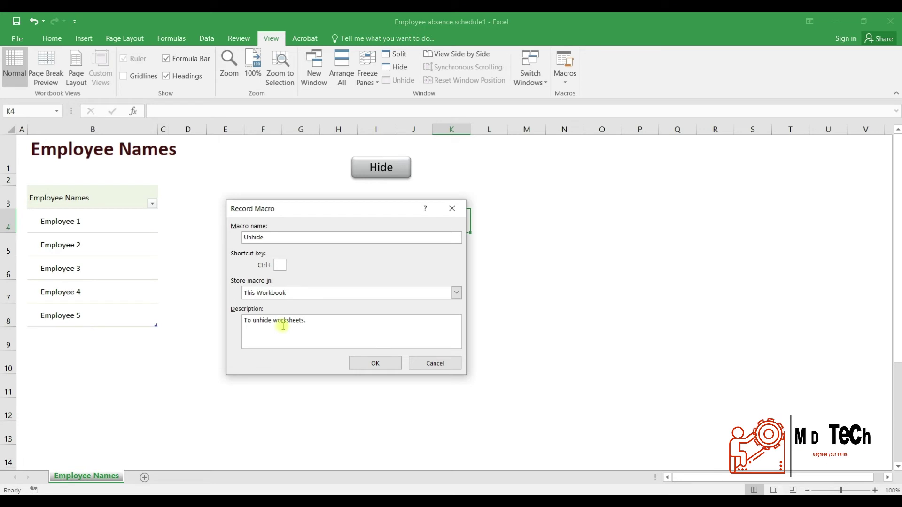
click(382, 364)
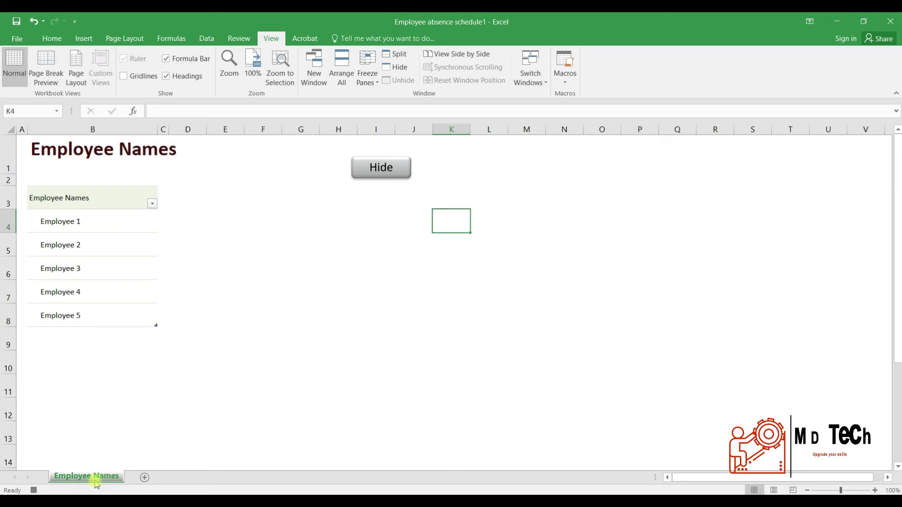
Step: Unhide the January, February and March worksheets one after another while the macro records
right_click(110, 477)
click(123, 456)
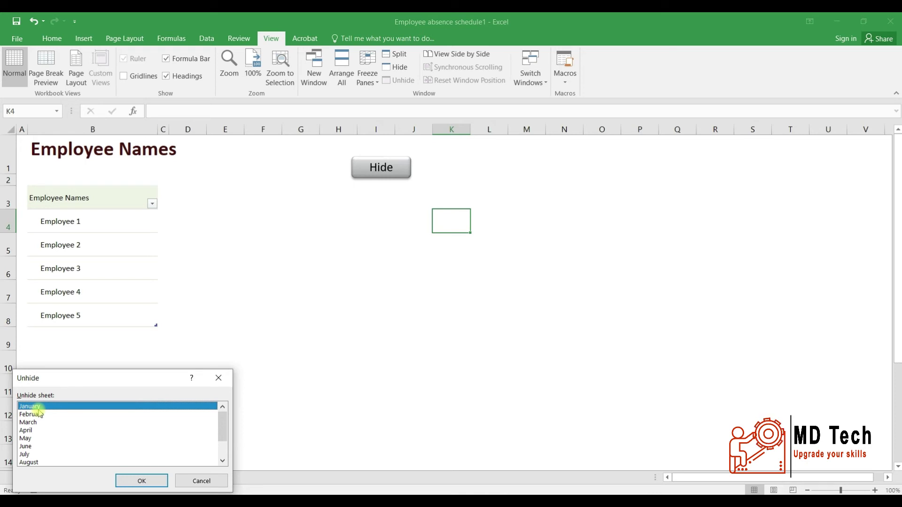
click(125, 481)
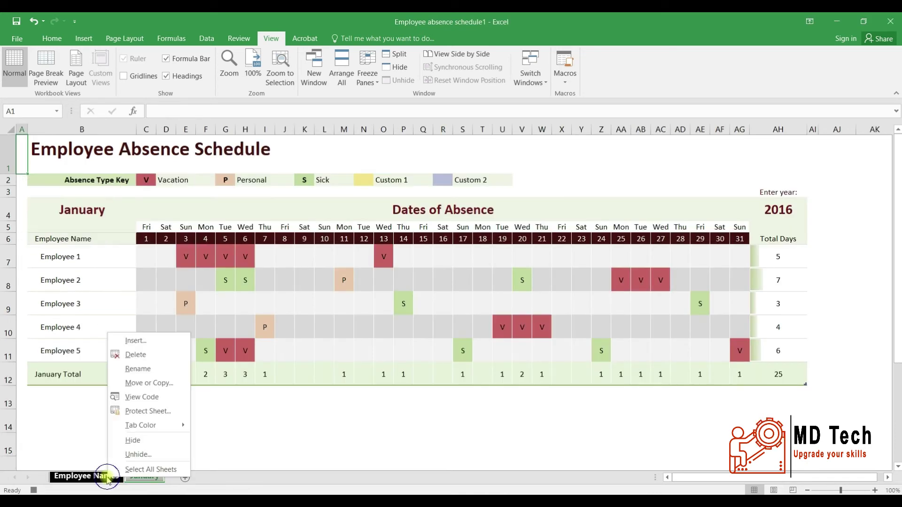
right_click(111, 476)
click(122, 455)
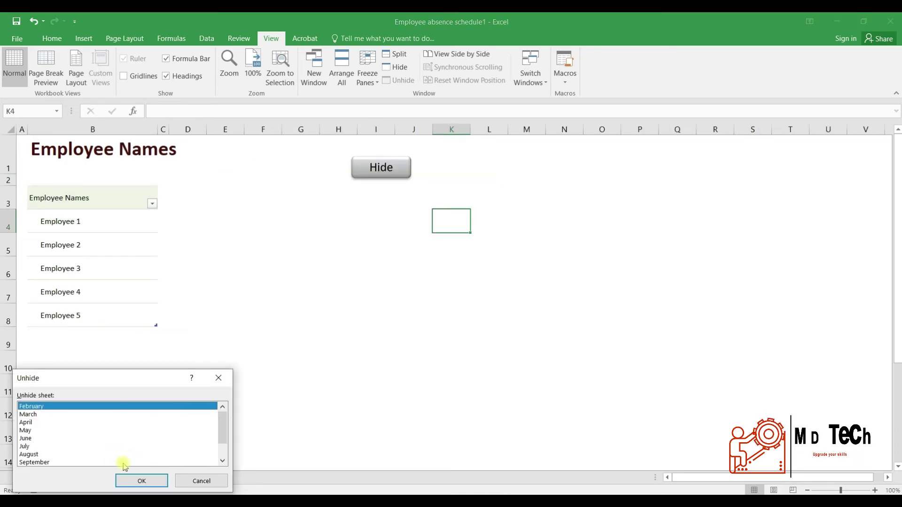
click(133, 479)
right_click(113, 478)
click(122, 454)
click(134, 480)
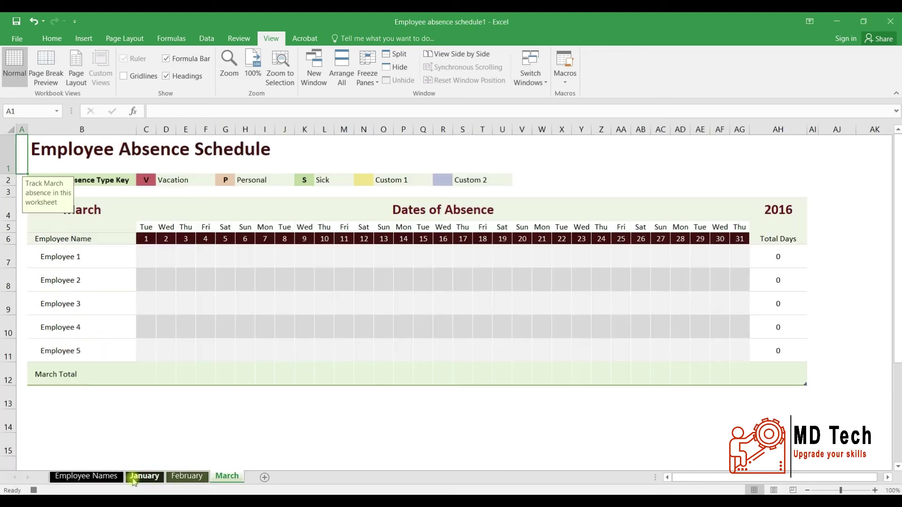
Step: Unhide the April, May and June worksheets one after another while the macro records
right_click(100, 476)
click(126, 455)
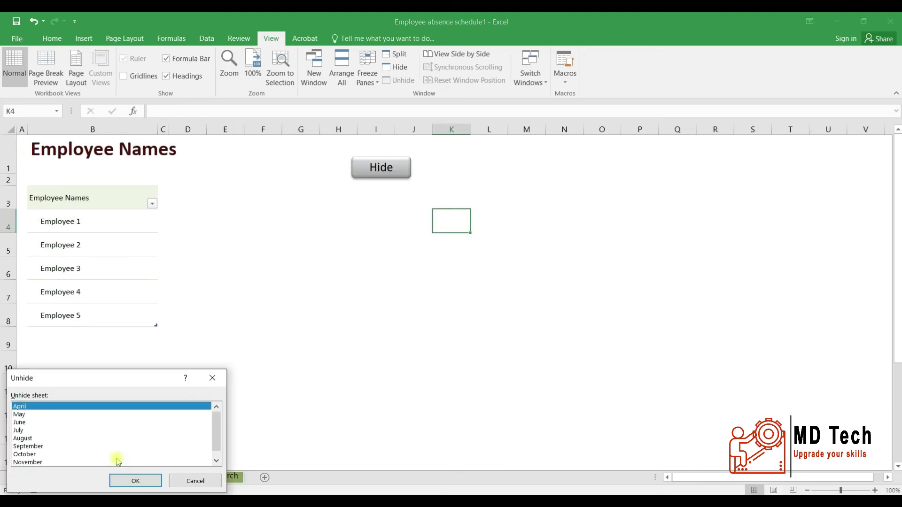
click(135, 481)
right_click(100, 477)
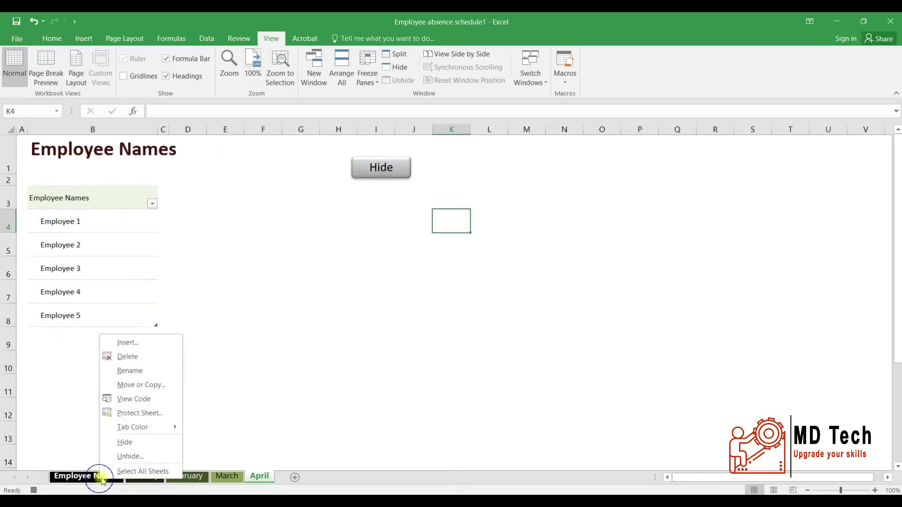
click(120, 456)
click(136, 481)
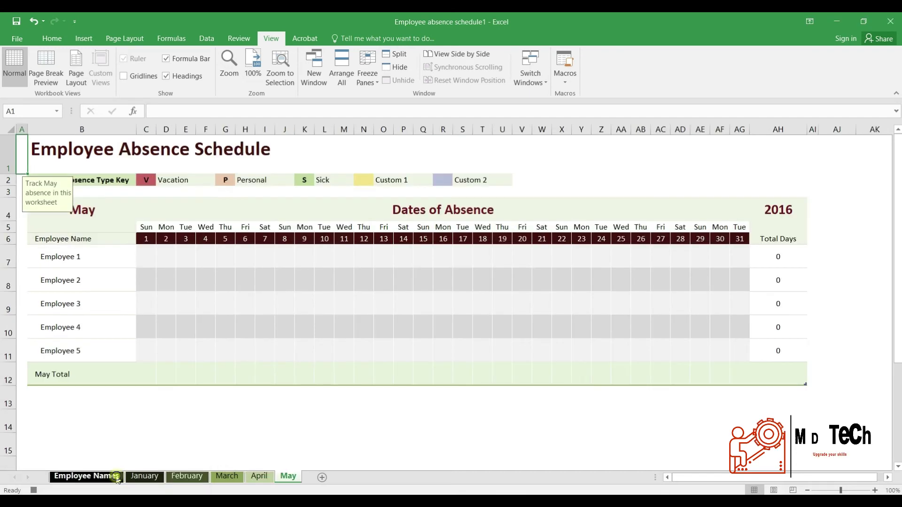
right_click(117, 476)
click(136, 455)
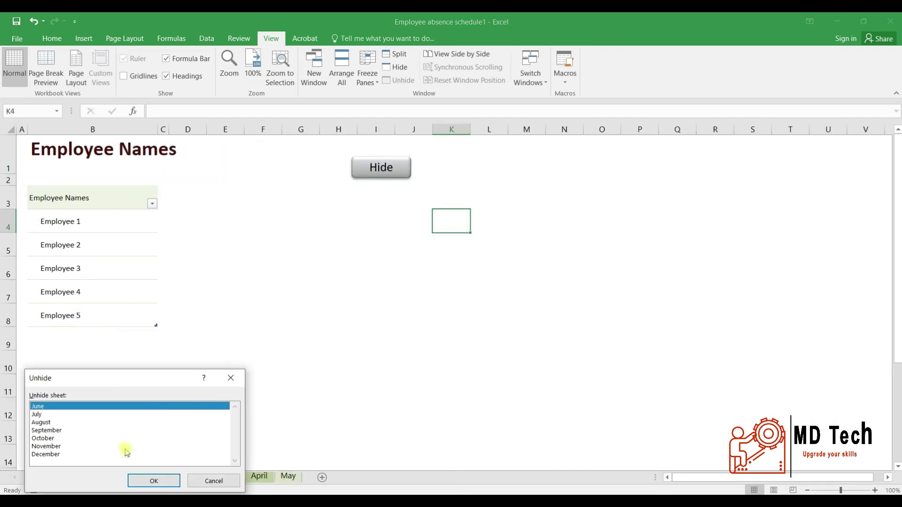
click(139, 479)
Step: Unhide the July, August and September worksheets one after another while the macro records
right_click(105, 475)
click(125, 455)
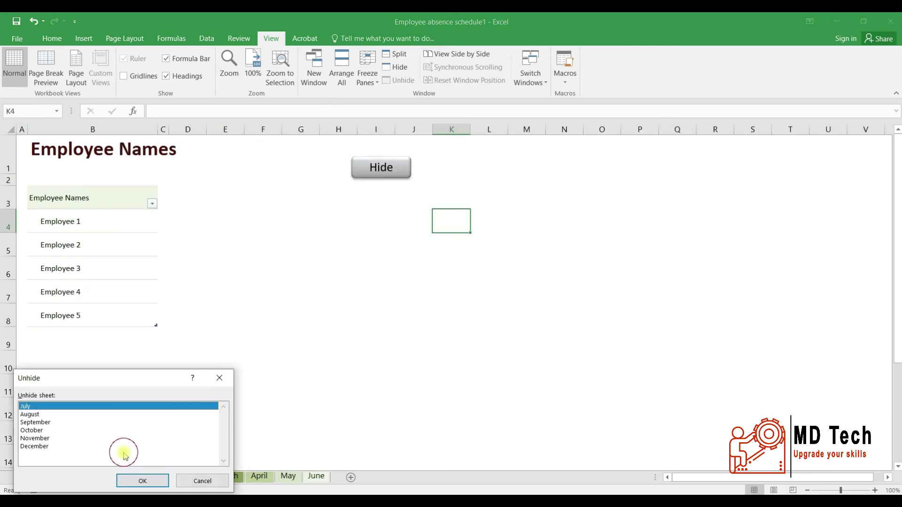
click(137, 481)
right_click(105, 476)
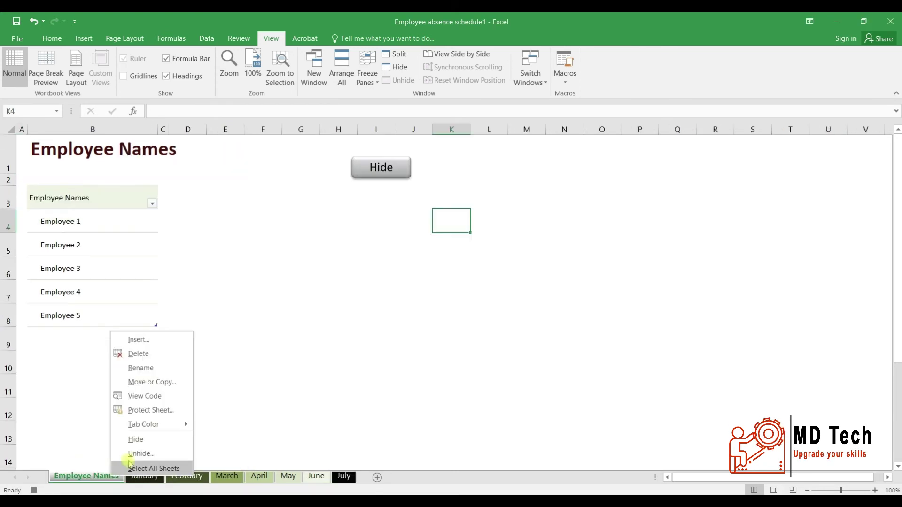
click(132, 454)
click(130, 479)
right_click(106, 476)
click(125, 452)
click(138, 481)
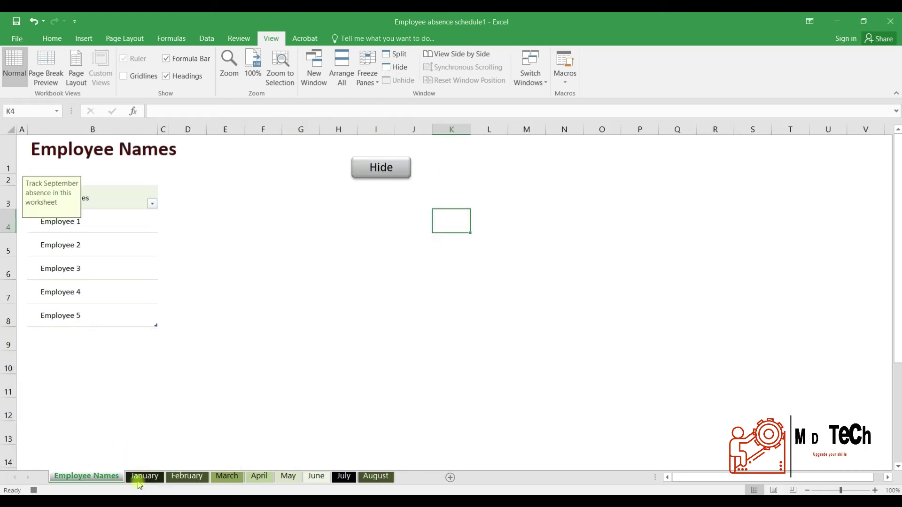
Step: Unhide the October, November and December worksheets one after another while the macro records
right_click(106, 476)
click(132, 454)
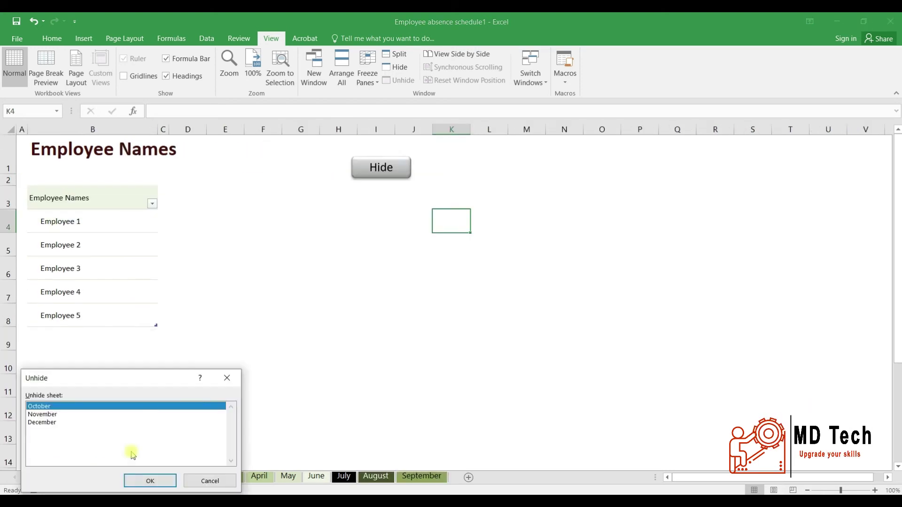
click(157, 480)
right_click(100, 477)
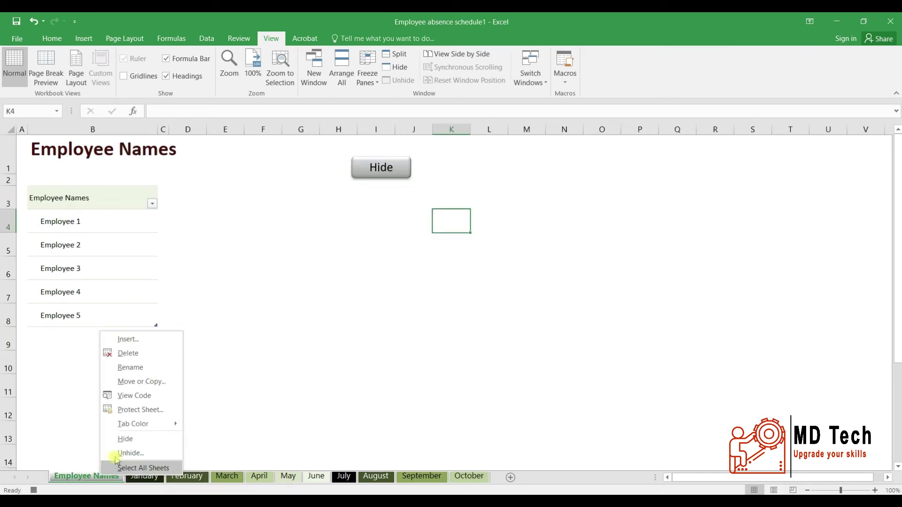
click(125, 452)
click(131, 480)
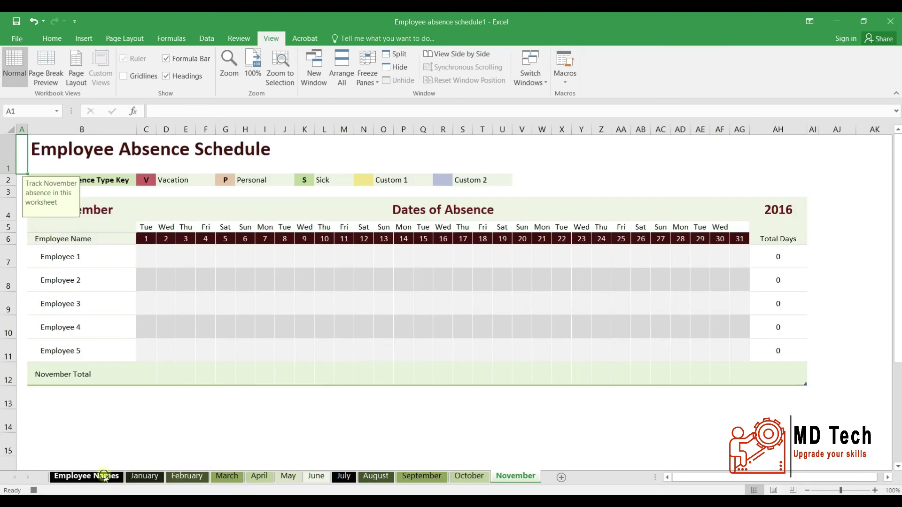
right_click(105, 477)
click(123, 453)
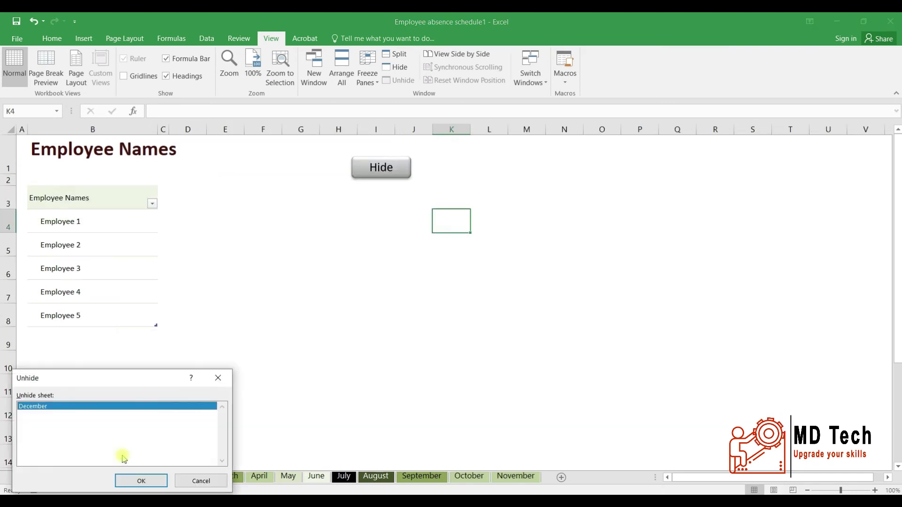
click(141, 480)
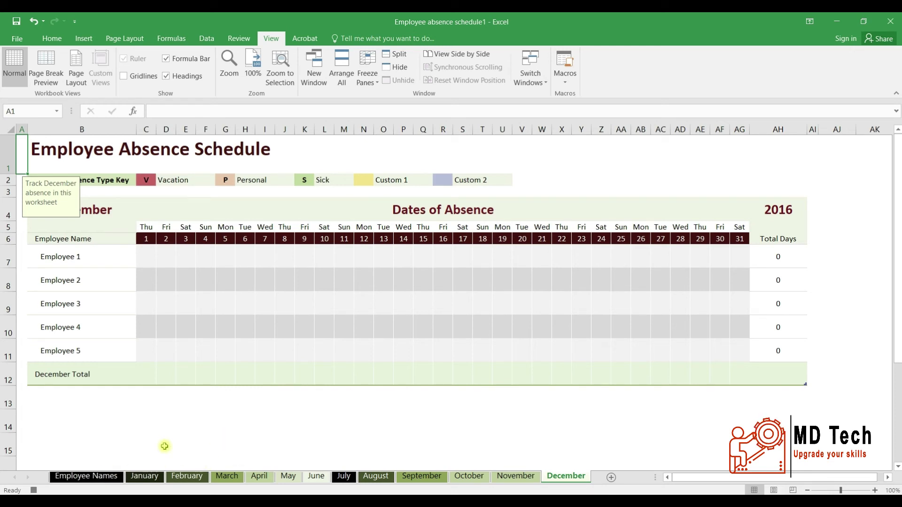
Step: Return to the Employee Names sheet and stop recording the Unhide macro
right_click(90, 479)
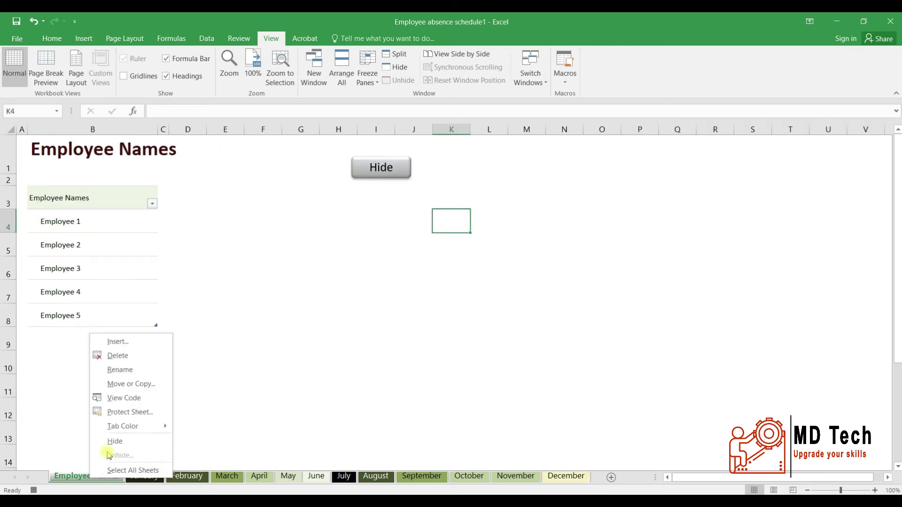
click(79, 477)
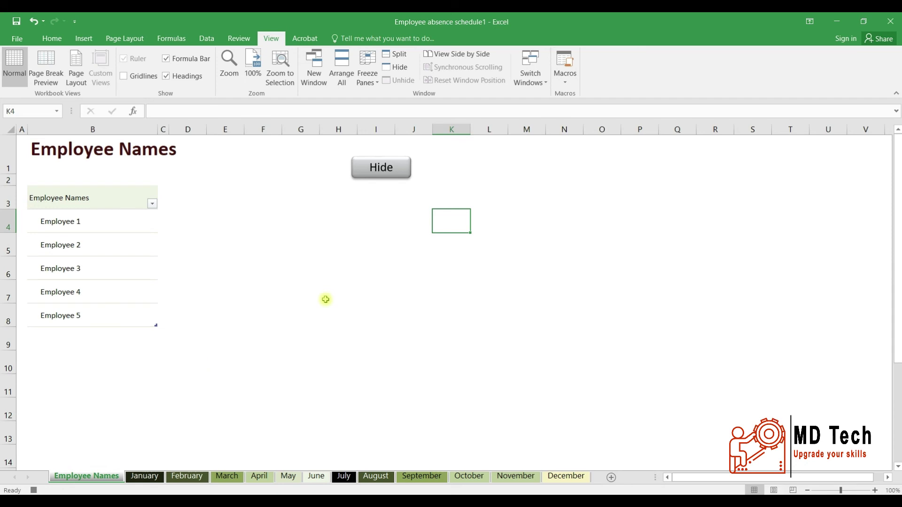
click(566, 76)
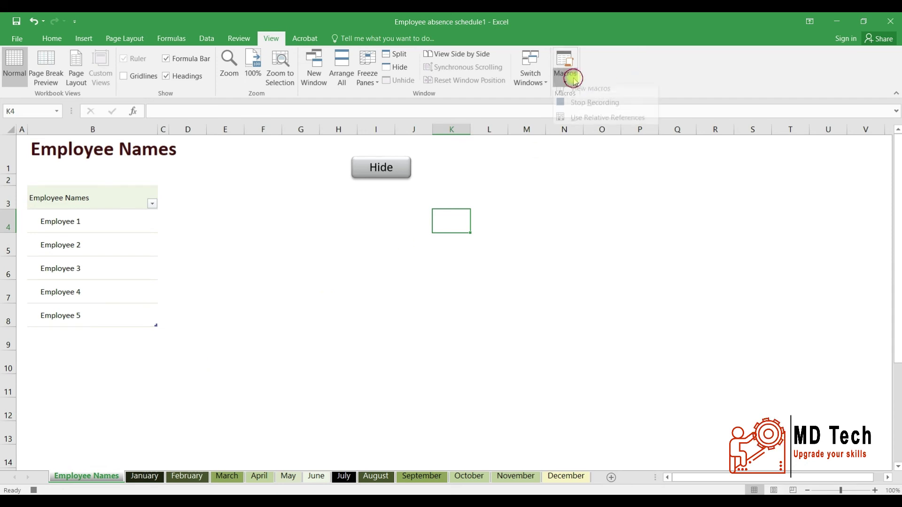
click(580, 116)
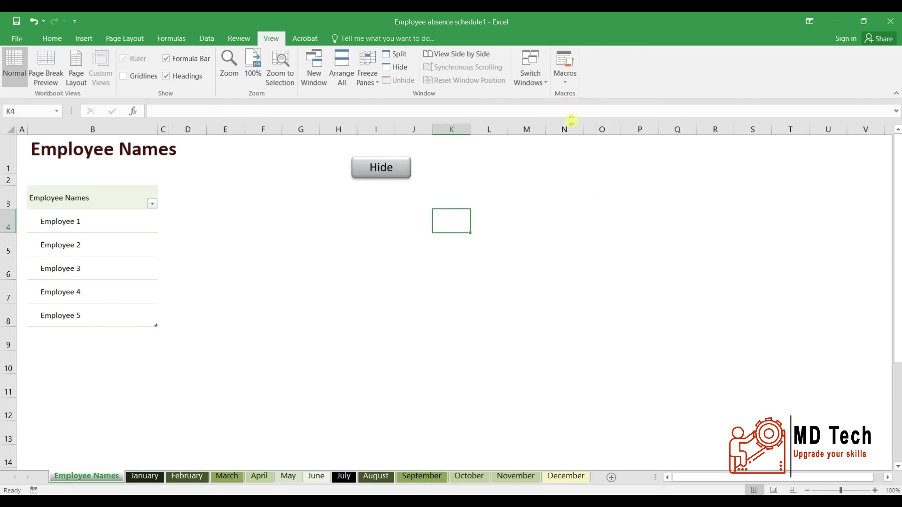
Step: Duplicate the Hide button on the Employee Names sheet and place the copy directly beside the original, in line with it
click(428, 223)
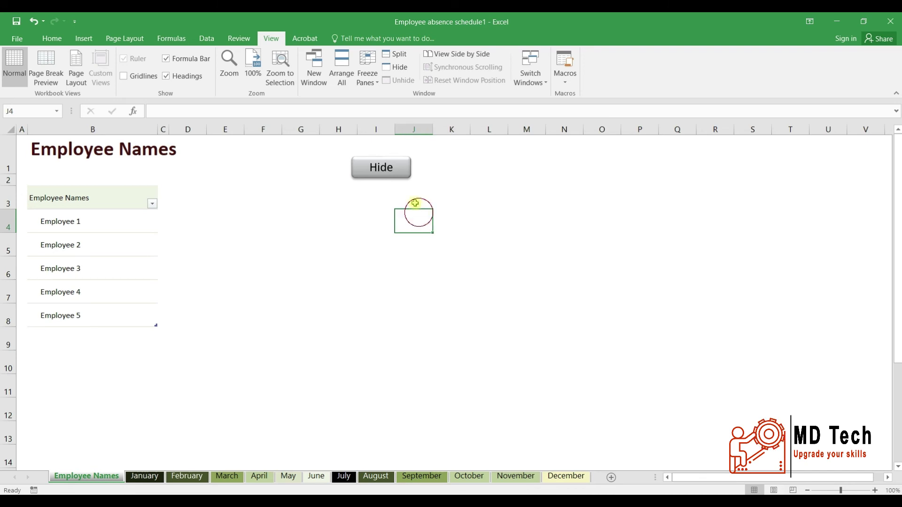
right_click(399, 166)
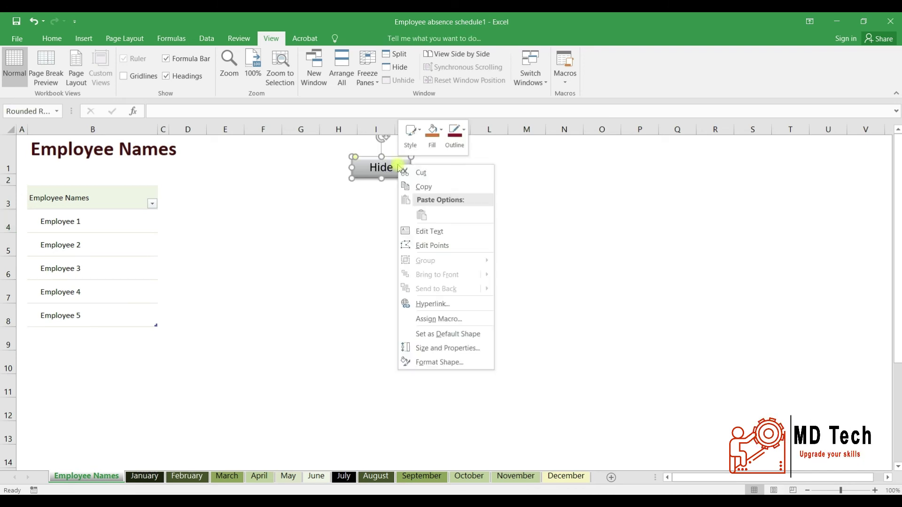
key(Escape)
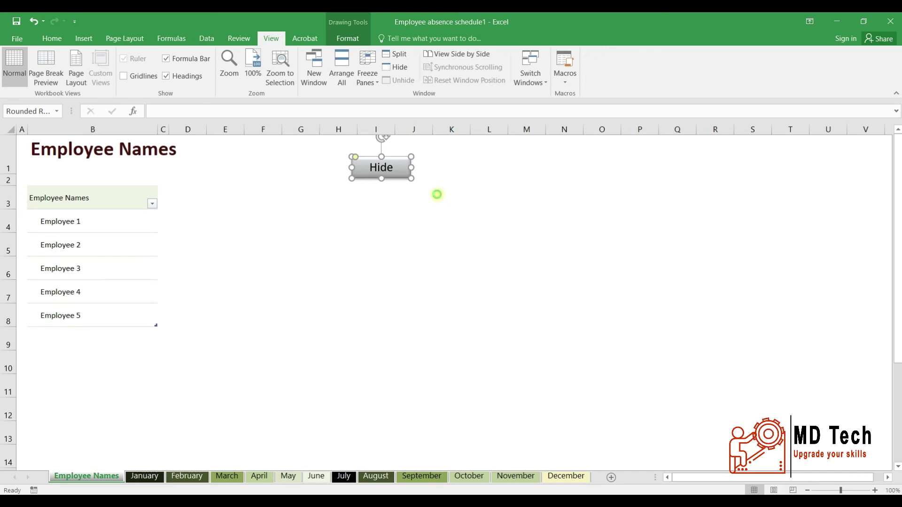
key(ctrl+d)
drag(403, 169, 461, 158)
Step: Change the label of the duplicated button to Unhide
double_click(458, 165)
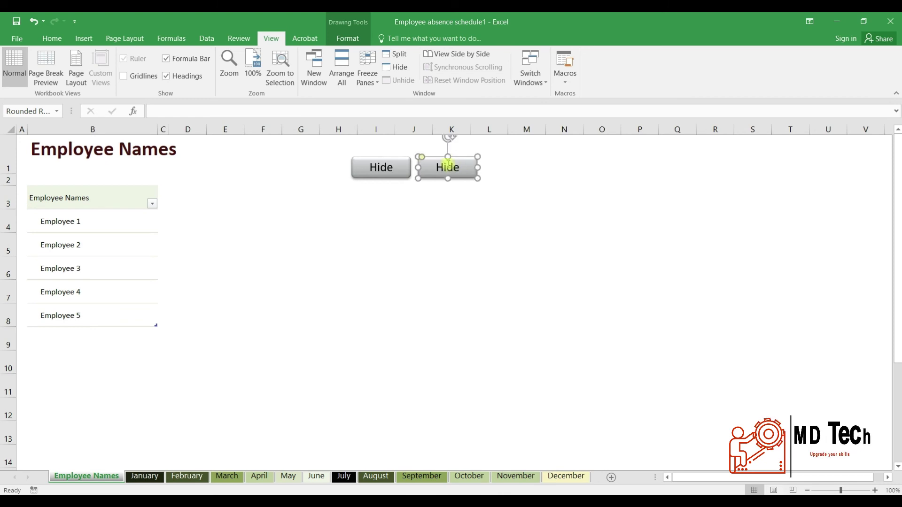
click(516, 218)
right_click(452, 169)
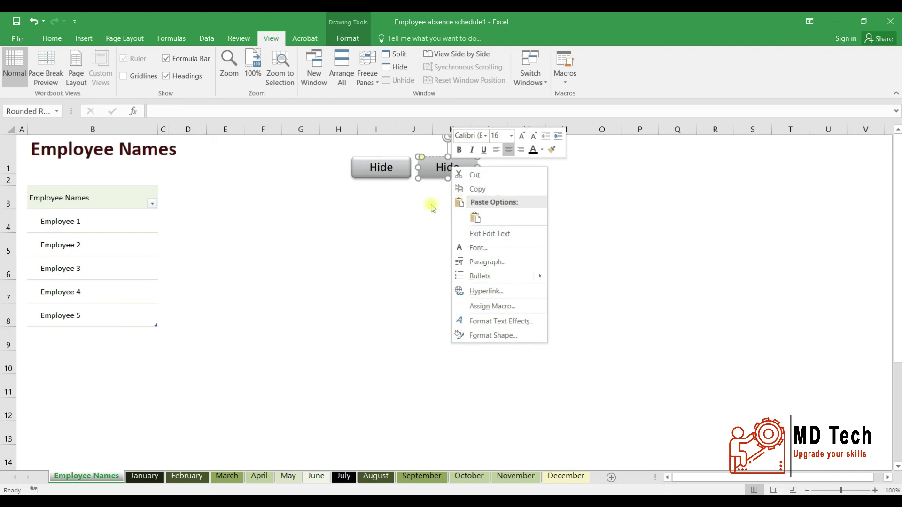
key(Escape)
double_click(458, 168)
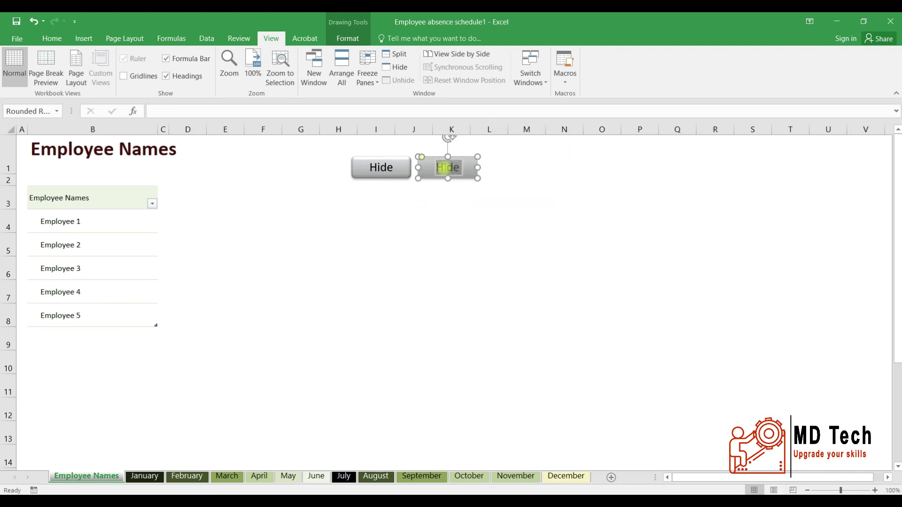
key(Home)
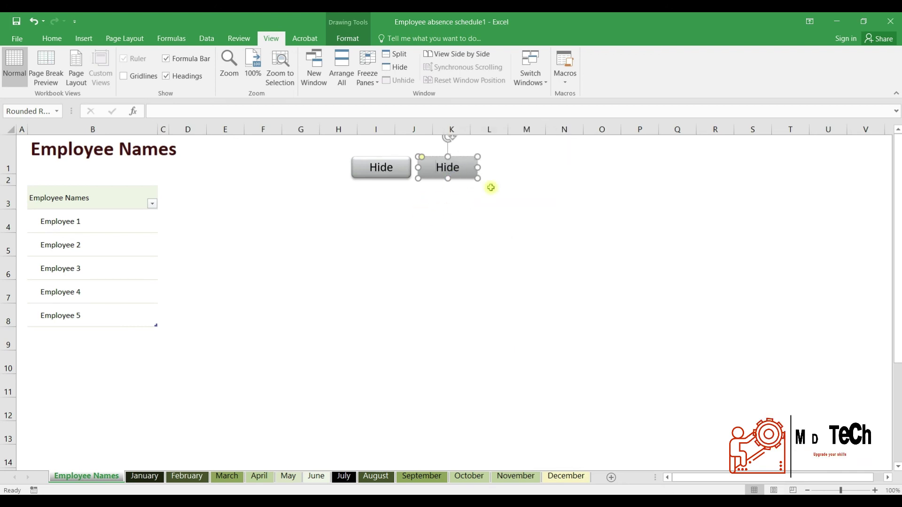
text(Unh)
key(Delete)
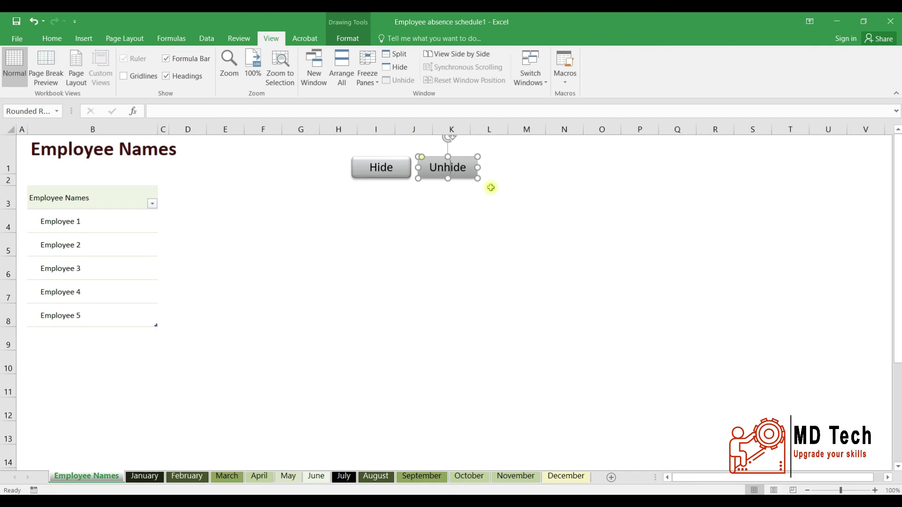
click(501, 209)
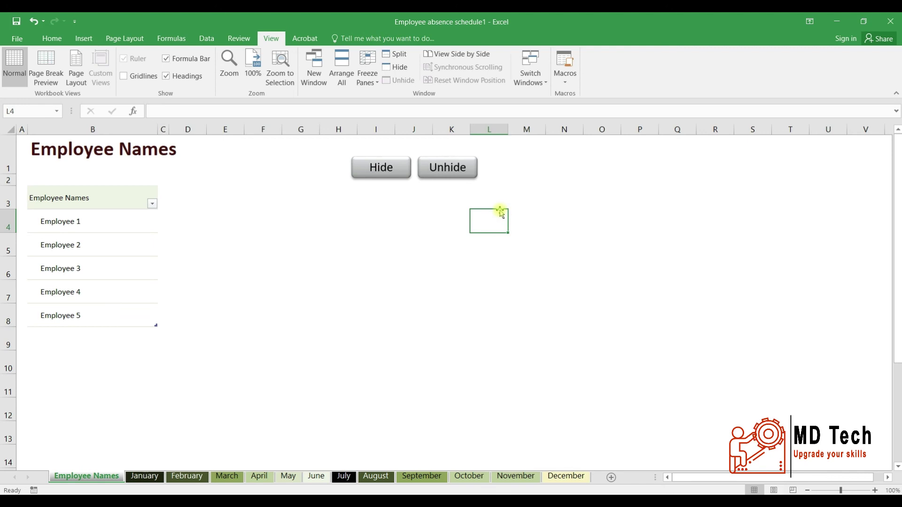
Step: Assign the Unhide macro to the Unhide button and deselect the button
right_click(460, 171)
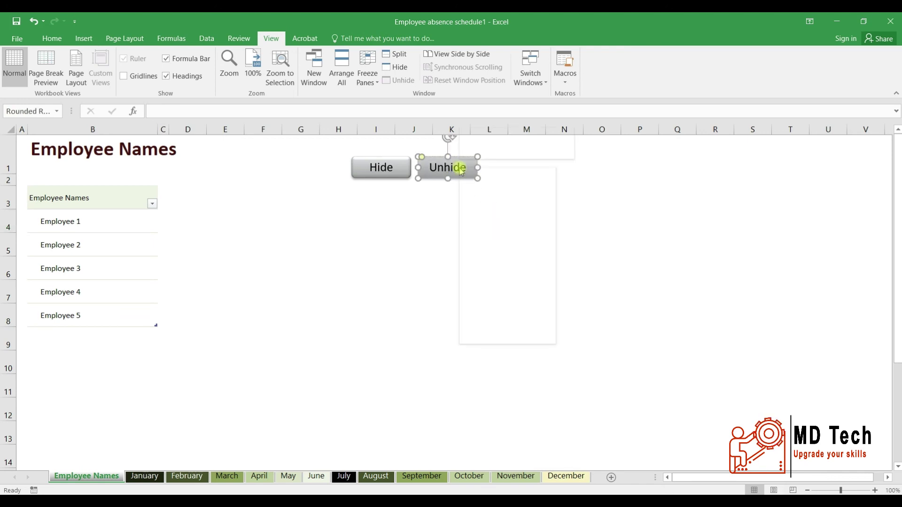
click(499, 307)
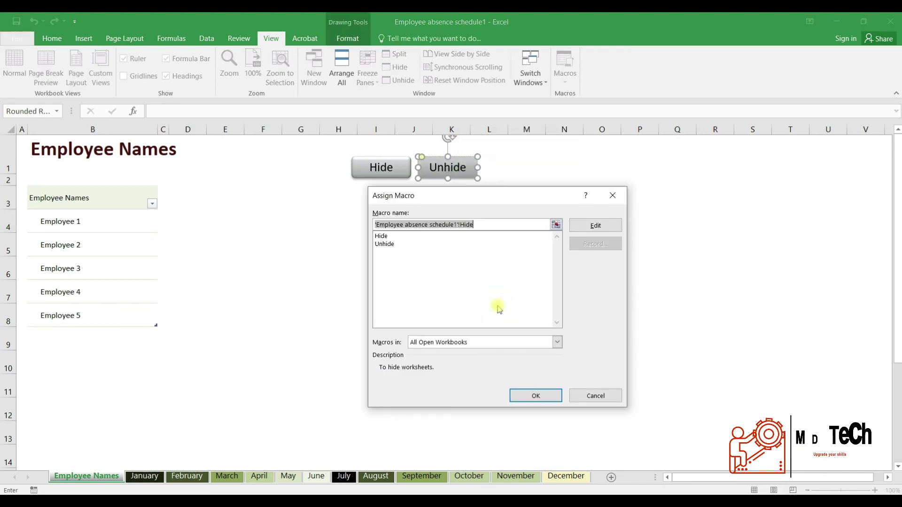
click(382, 244)
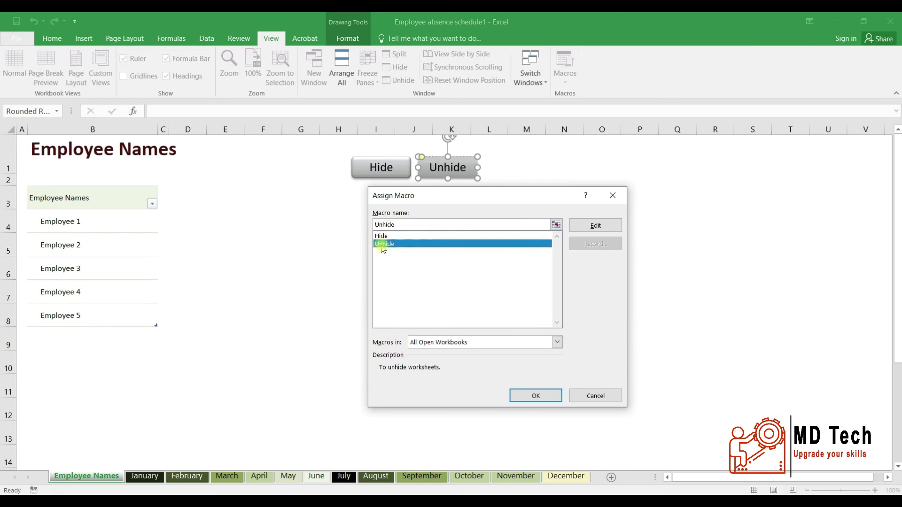
click(523, 394)
click(466, 238)
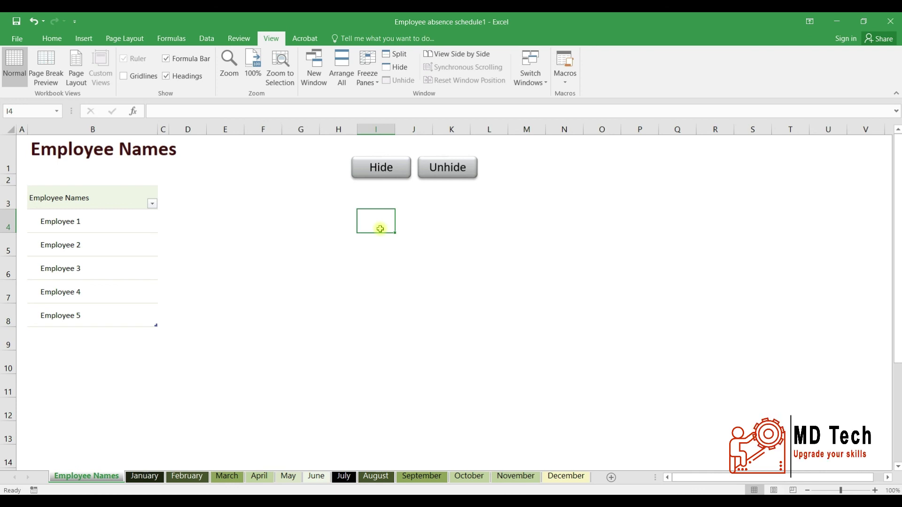
Step: Test both buttons by hiding all the monthly worksheets and unhiding them again
click(383, 174)
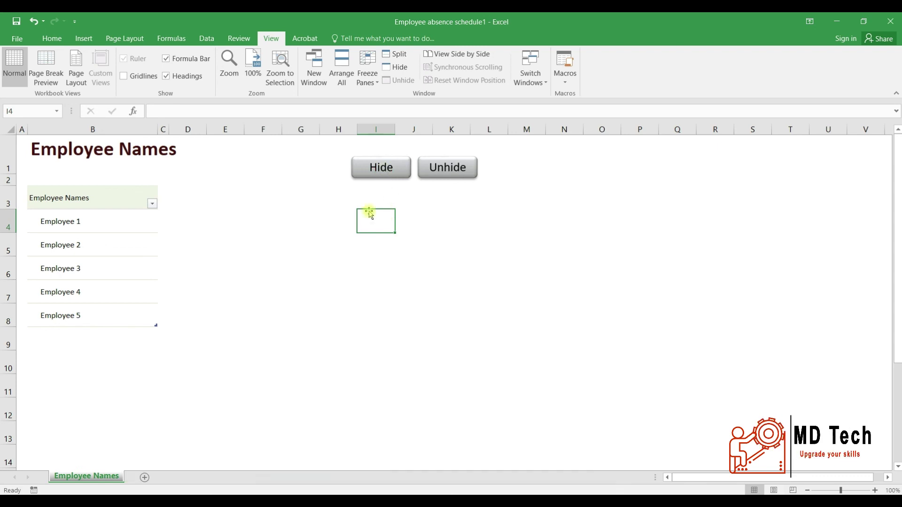
click(449, 167)
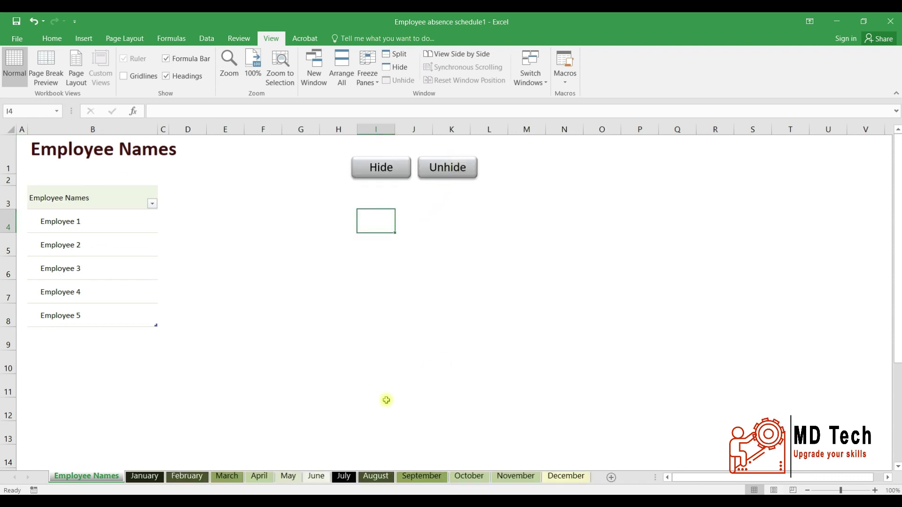